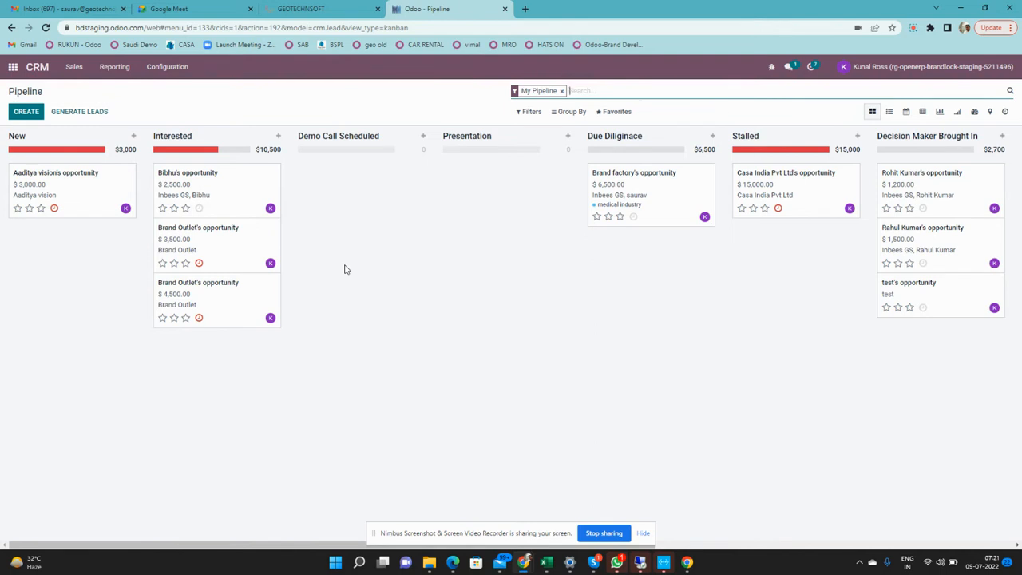
Step: Clear the My Pipeline filter and review the message in the New-stage "Request a Demo - New" submission lead, returning to the pipeline
{"action": "left_click", "coordinate": [561, 91]}
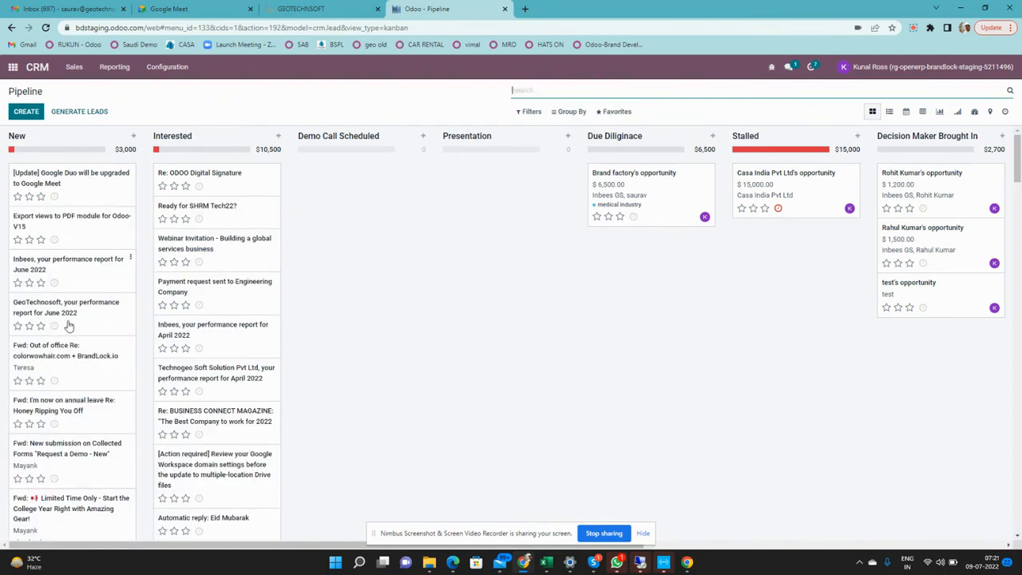
{"action": "scroll", "coordinate": [63, 351], "scroll_direction": "down", "scroll_amount": 5}
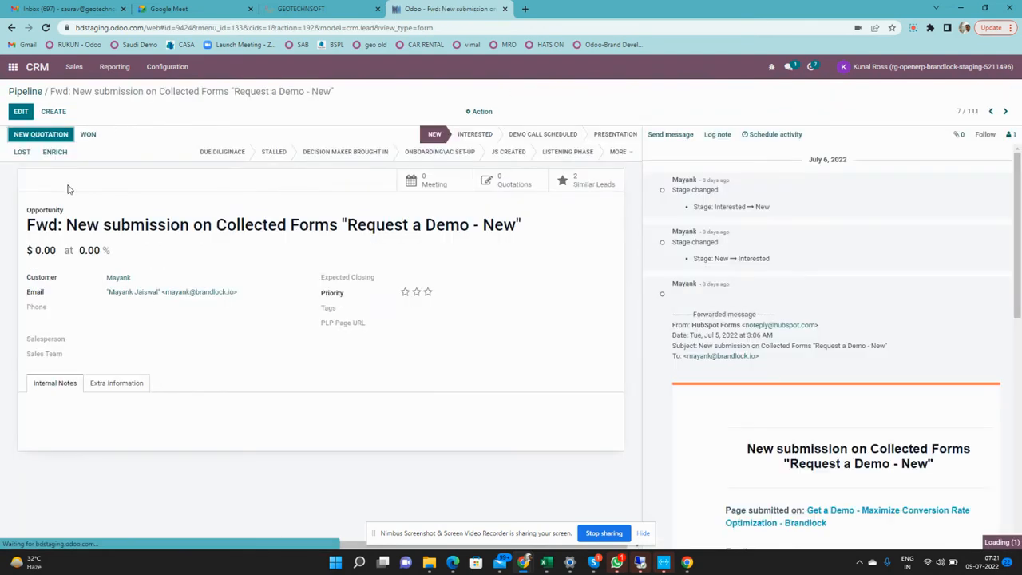
{"action": "scroll", "coordinate": [773, 456], "scroll_direction": "down", "scroll_amount": 10}
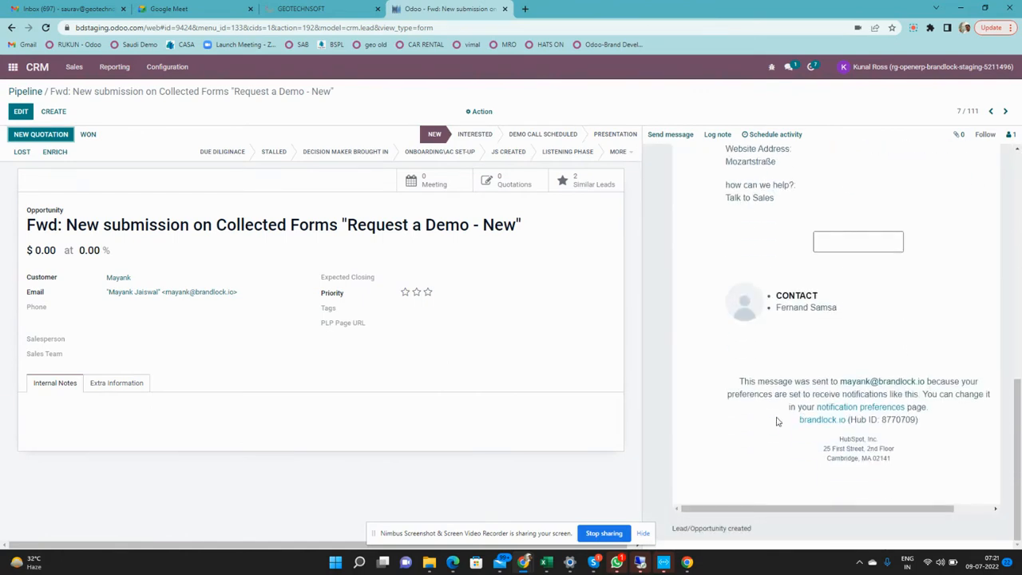
{"action": "left_click", "coordinate": [26, 92]}
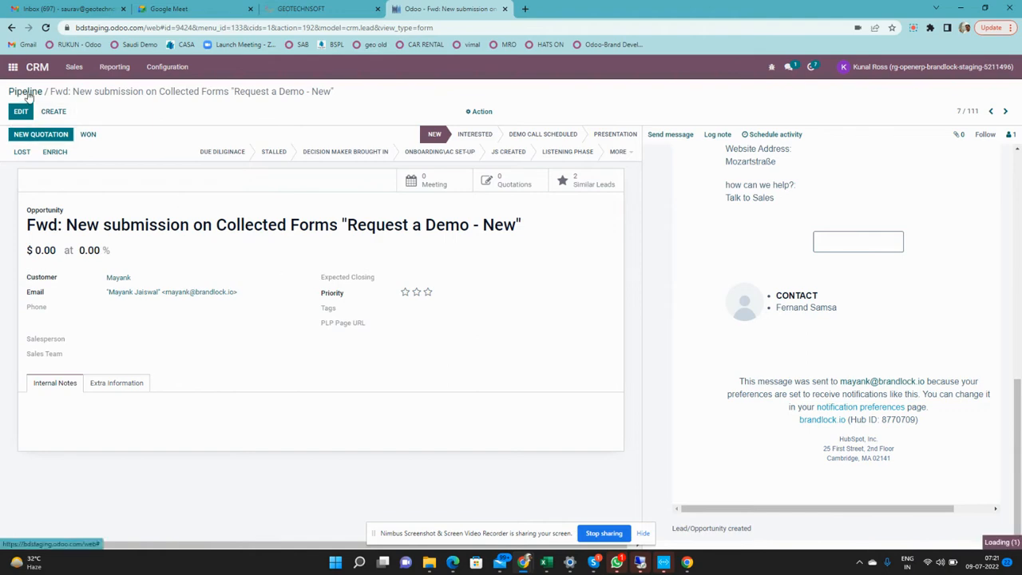
{"action": "scroll", "coordinate": [117, 237], "scroll_direction": "up", "scroll_amount": 5}
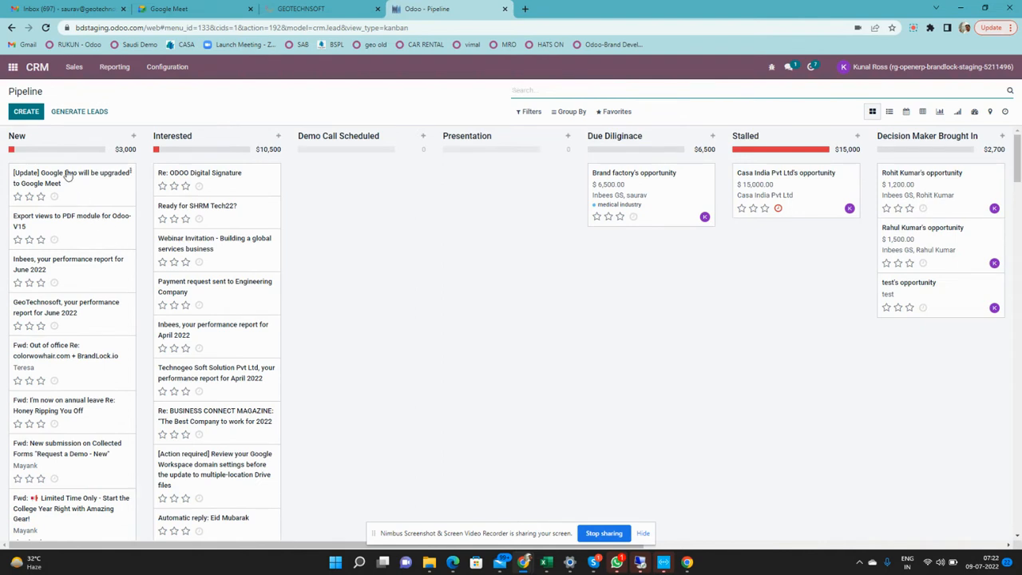
Step: Start a new opportunity in the New stage with Dollario as the organization
{"action": "left_click", "coordinate": [32, 117]}
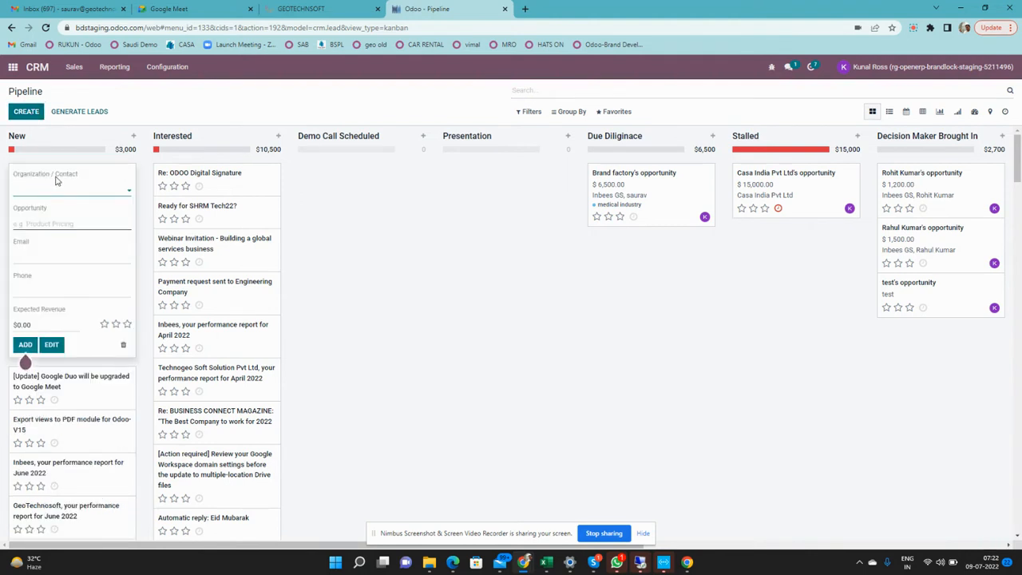
{"action": "mouse_move", "coordinate": [56, 180]}
{"action": "left_click", "coordinate": [129, 195]}
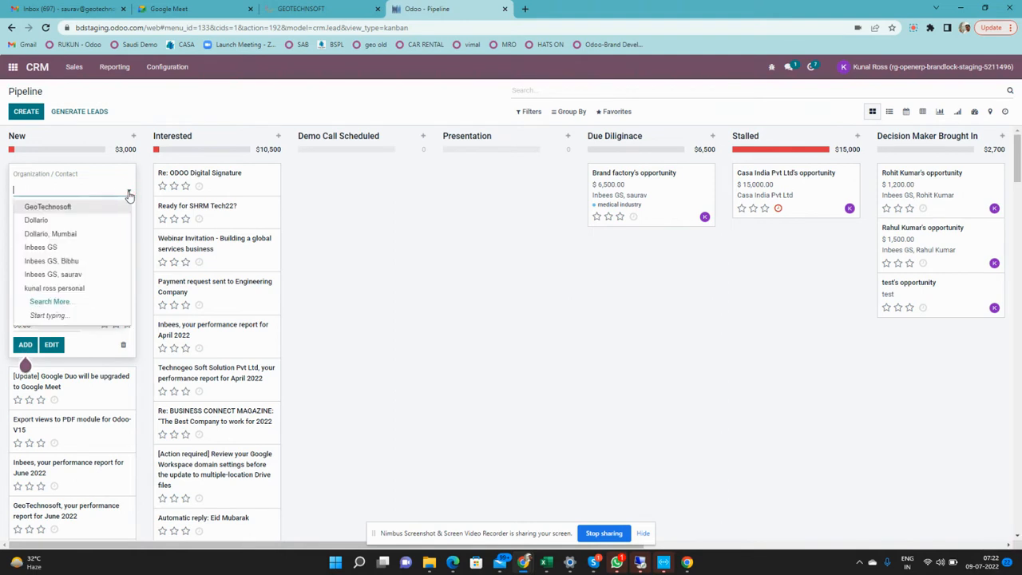
{"action": "left_click", "coordinate": [97, 221]}
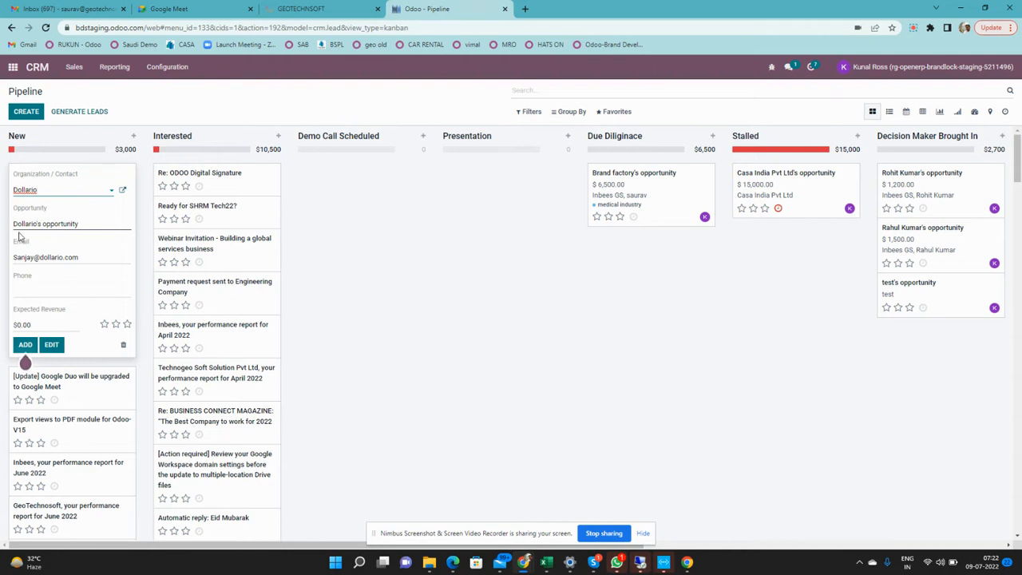
Step: Title the opportunity "Looking for website" and set its expected revenue to $10000
{"action": "triple_click", "coordinate": [77, 224]}
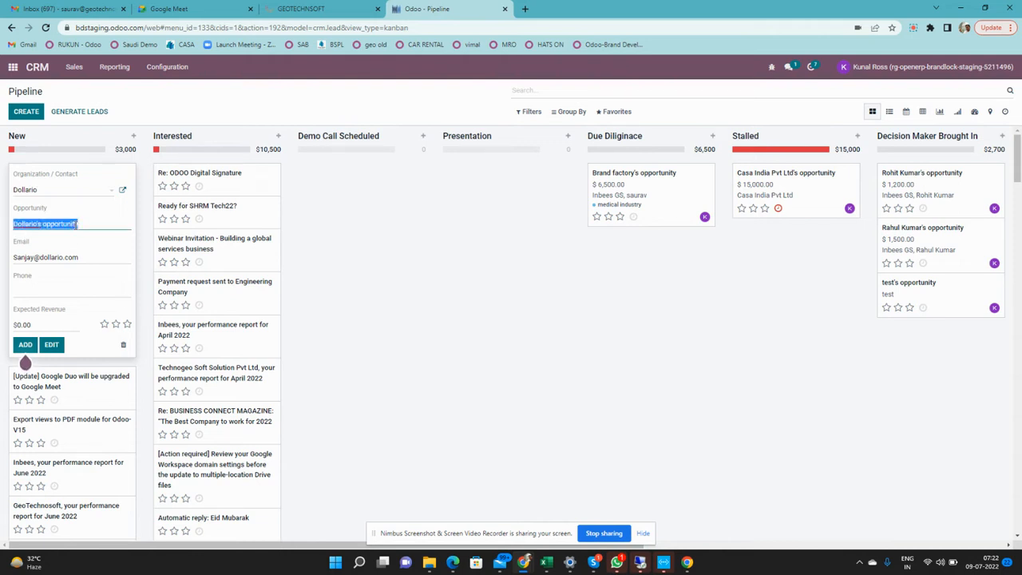
{"action": "type", "text": "Looking for"}
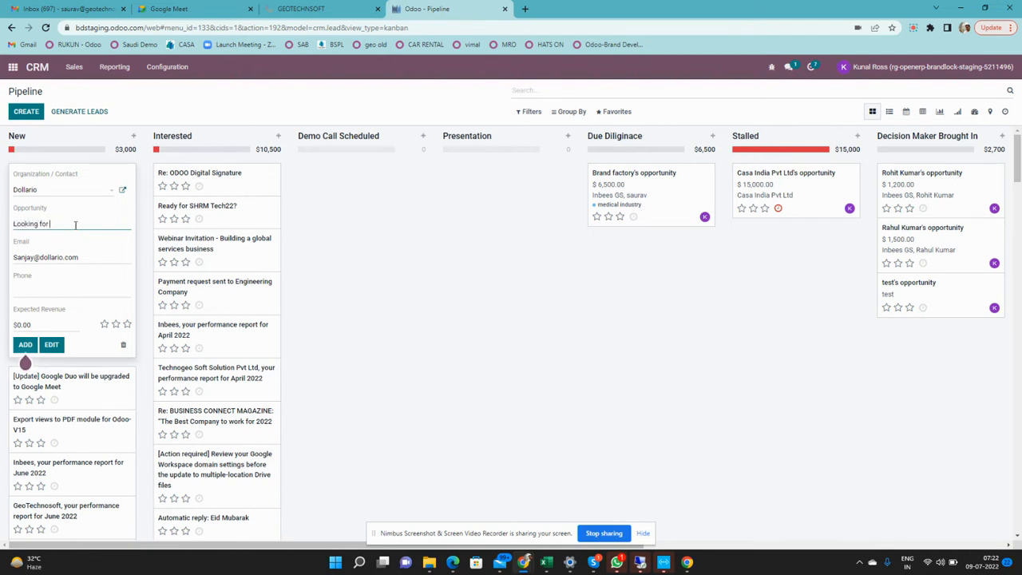
{"action": "type", "text": " website"}
{"action": "left_click", "coordinate": [39, 325]}
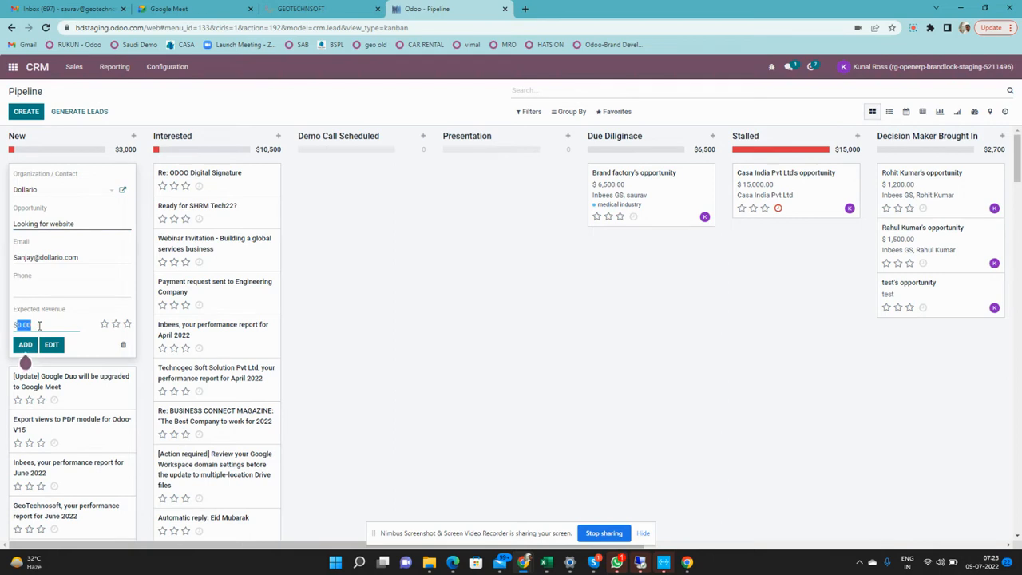
{"action": "type", "text": "10000"}
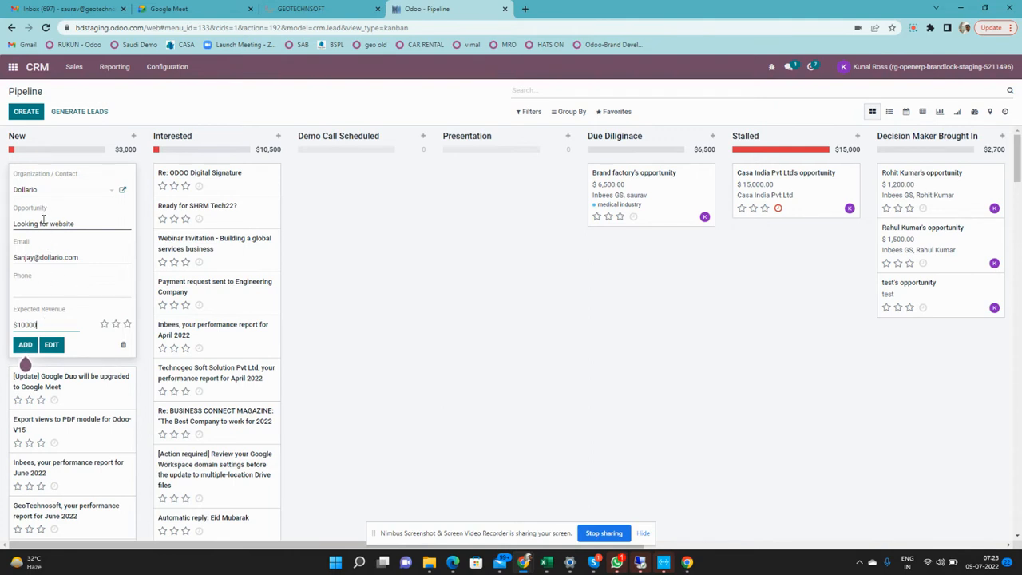
Step: In the opportunity's full form, set the expected closing date to 07/20/2022 and the priority to two stars
{"action": "left_click", "coordinate": [51, 345]}
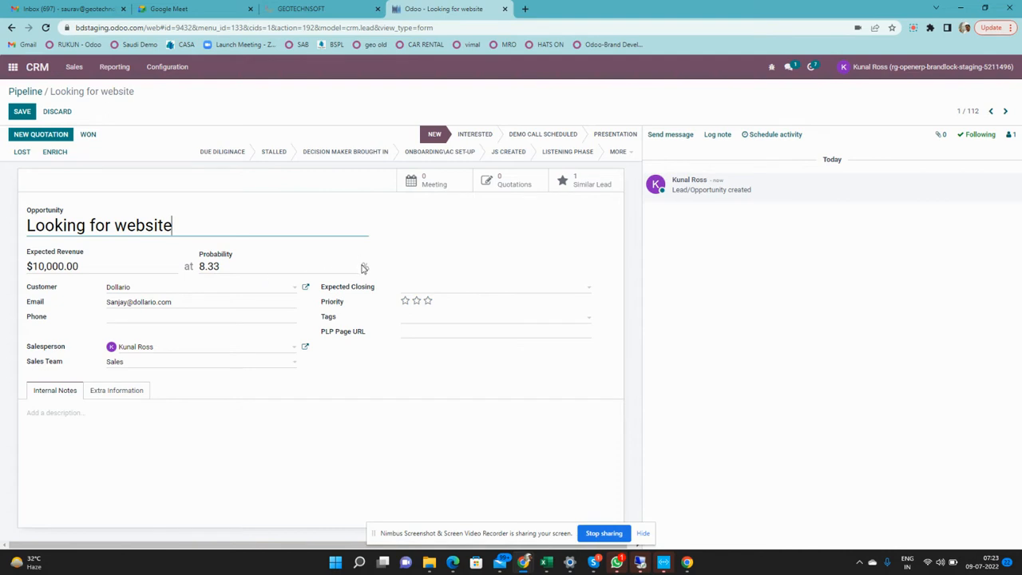
{"action": "left_click", "coordinate": [411, 292]}
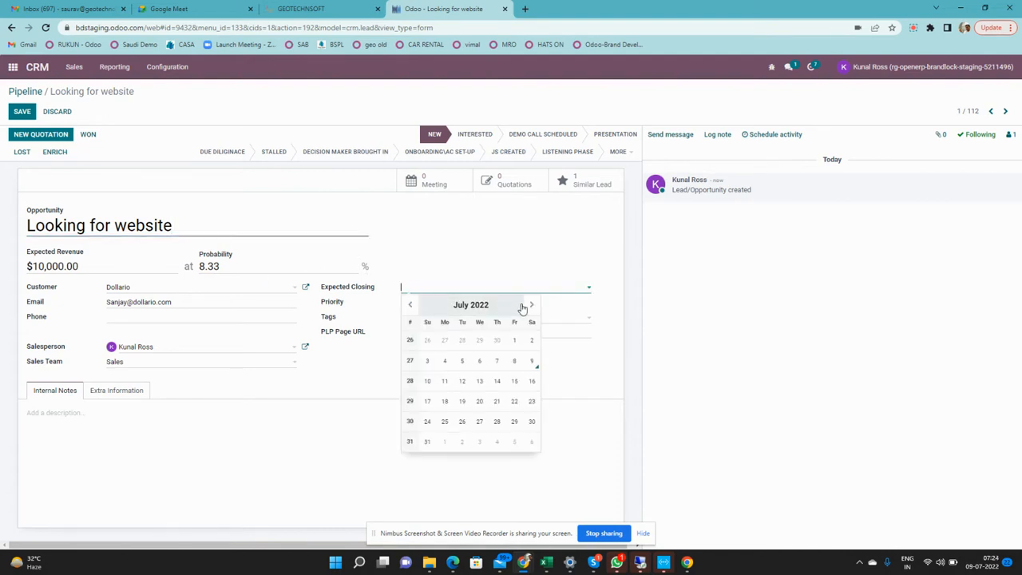
{"action": "left_click", "coordinate": [480, 402]}
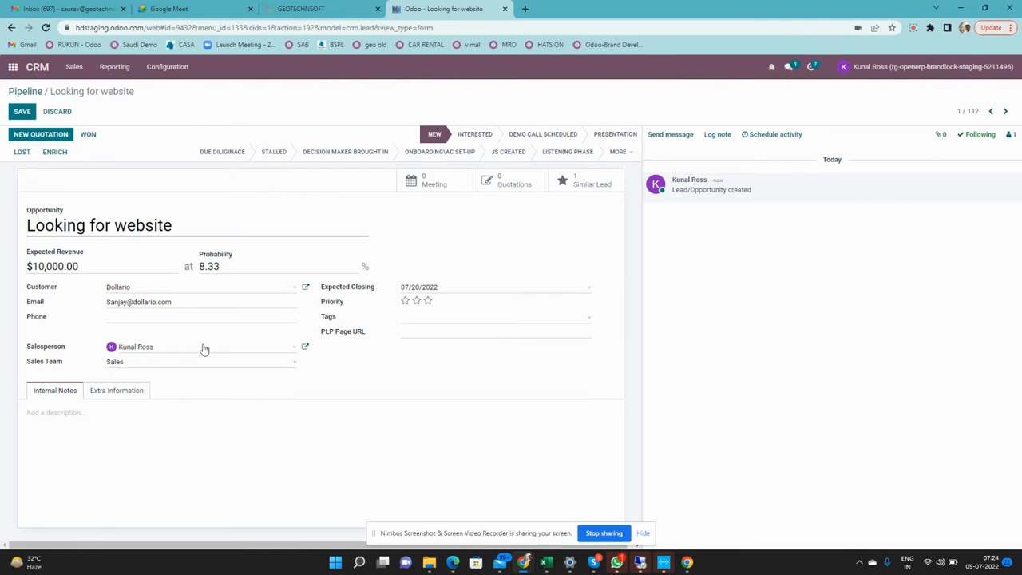
{"action": "left_click", "coordinate": [416, 302]}
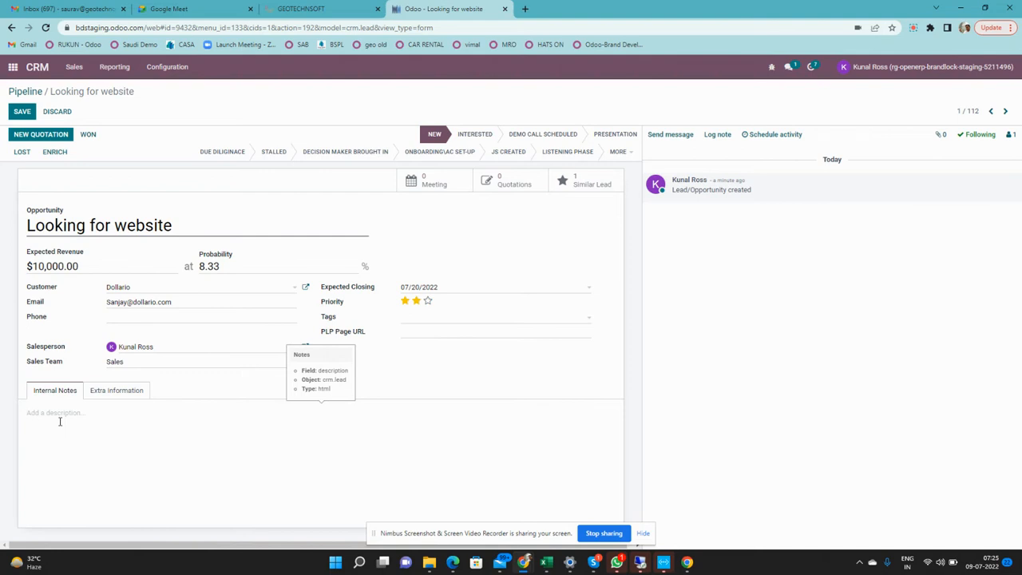
Step: Show the opportunity's extra information and look over the linked Dollario customer record
{"action": "left_click", "coordinate": [112, 396]}
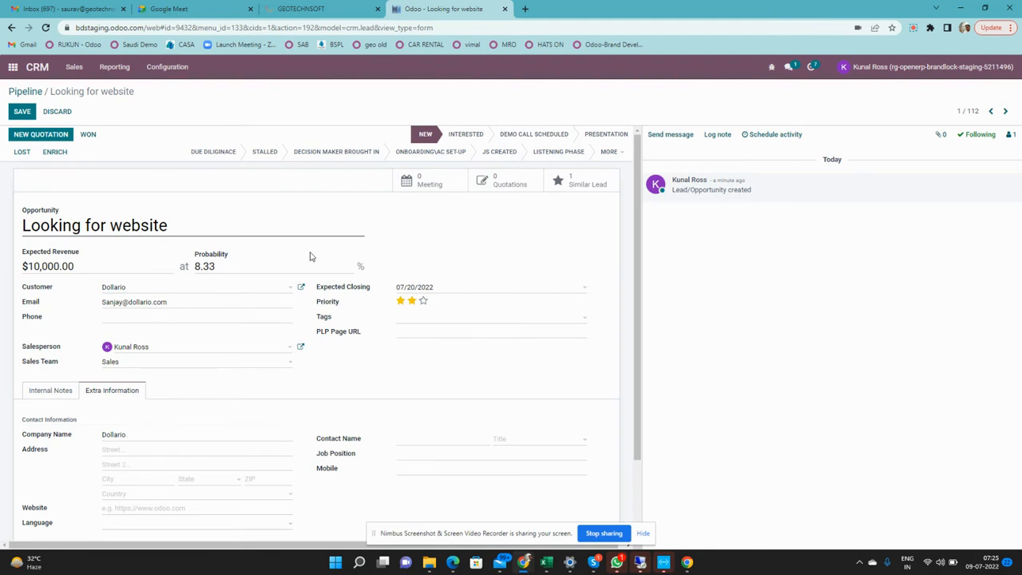
{"action": "left_click", "coordinate": [302, 288]}
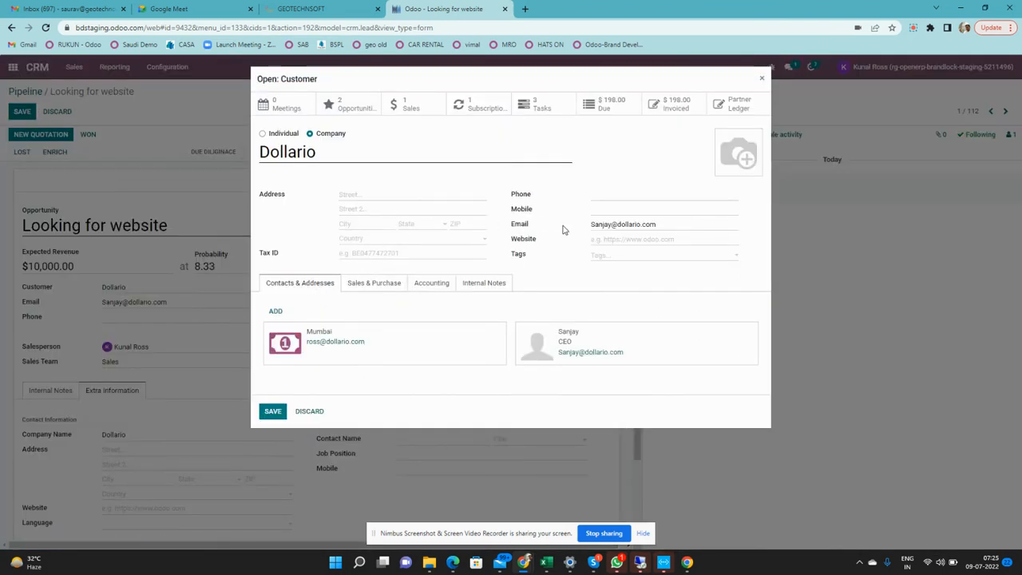
{"action": "left_click", "coordinate": [762, 79]}
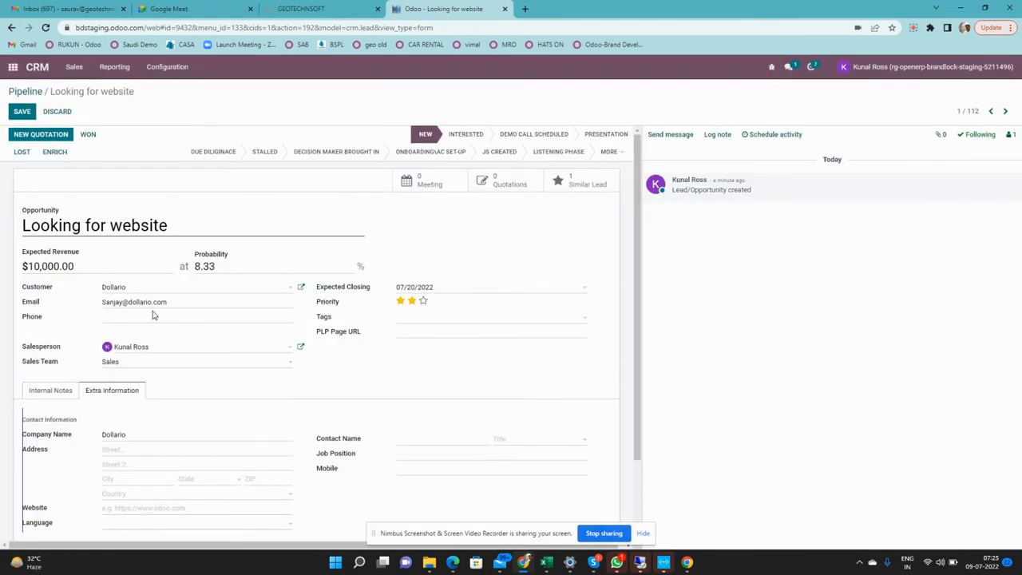
Step: Set the opportunity's marketing medium to Facebook and its source to Lead Recall
{"action": "scroll", "coordinate": [219, 359], "scroll_direction": "down", "scroll_amount": 1}
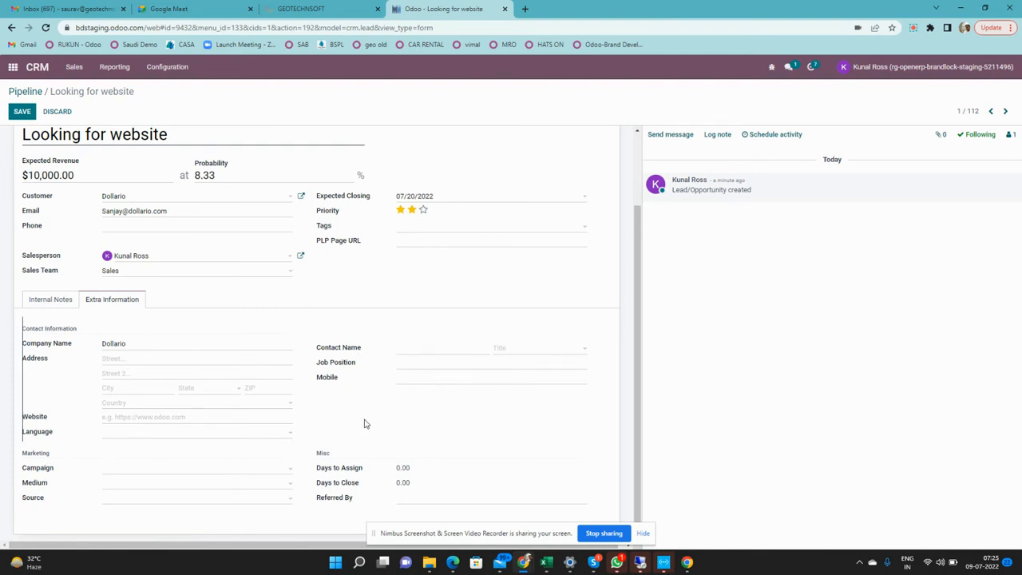
{"action": "left_click", "coordinate": [148, 473]}
{"action": "left_click", "coordinate": [85, 494]}
{"action": "left_click", "coordinate": [114, 487]}
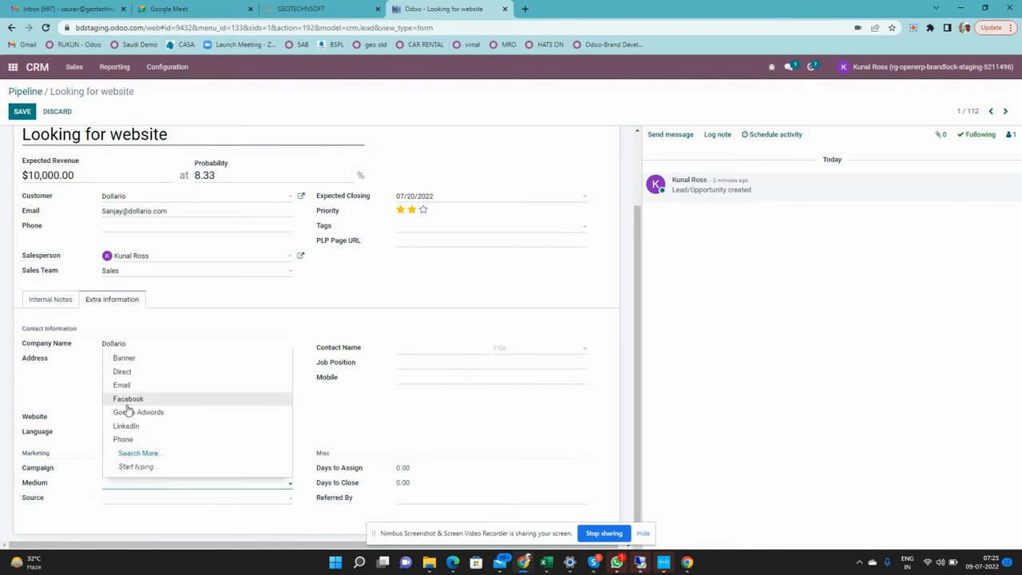
{"action": "left_click", "coordinate": [127, 403]}
{"action": "left_click", "coordinate": [136, 502]}
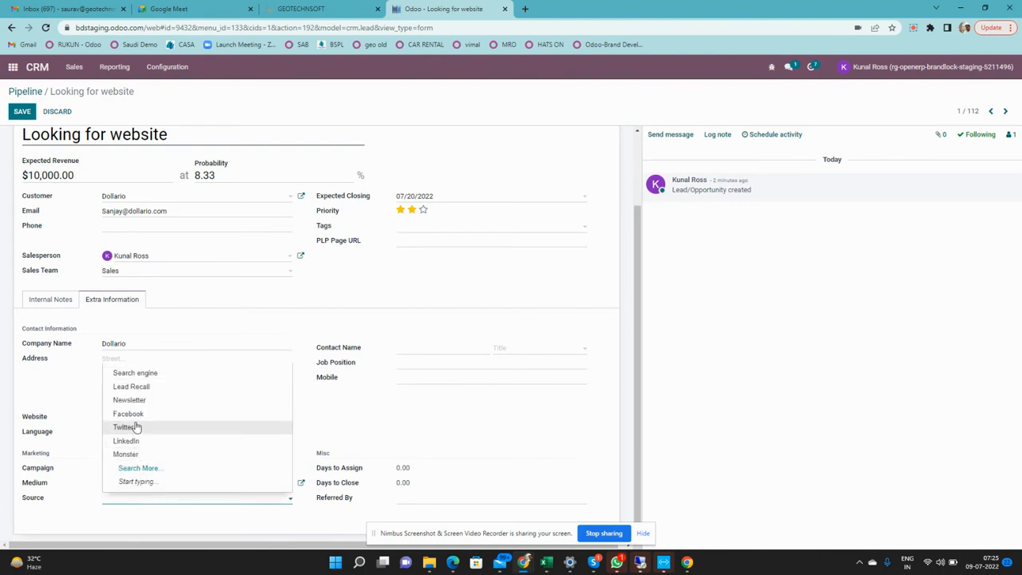
{"action": "left_click", "coordinate": [163, 387]}
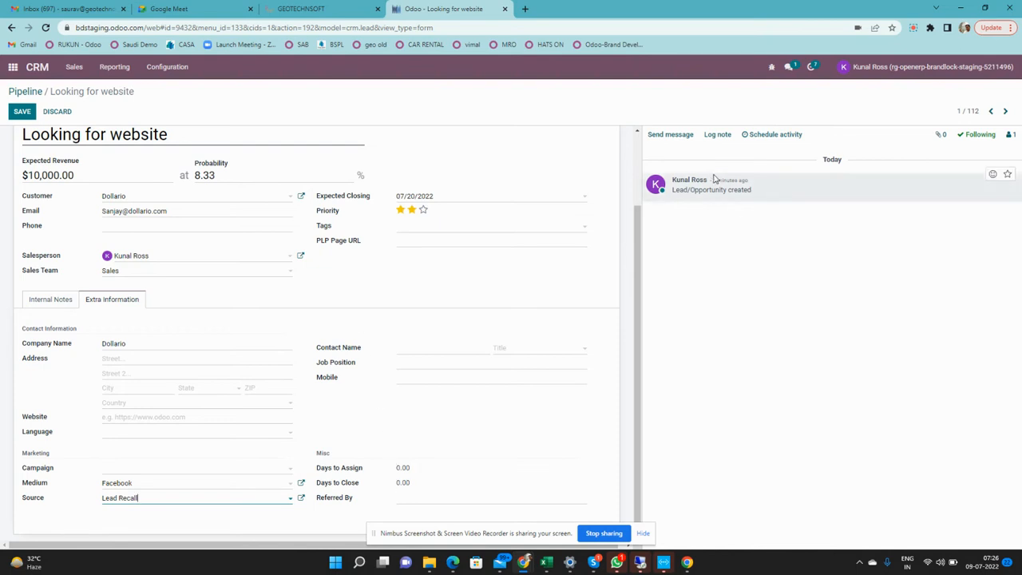
Step: Fill in Referred By with the referrer's name followed by "- Bluechip"
{"action": "scroll", "coordinate": [339, 341], "scroll_direction": "up", "scroll_amount": 2}
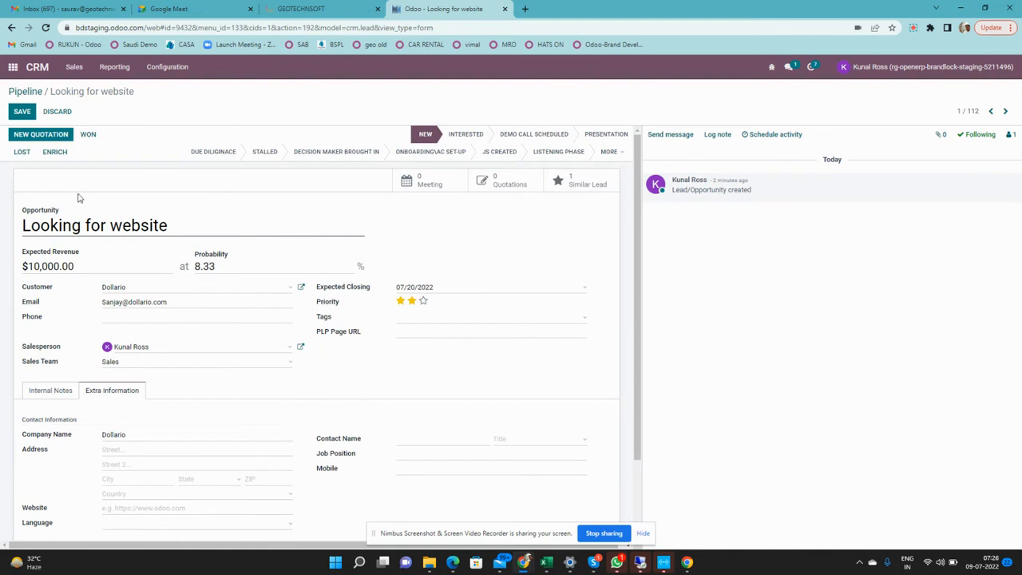
{"action": "scroll", "coordinate": [318, 369], "scroll_direction": "down", "scroll_amount": 2}
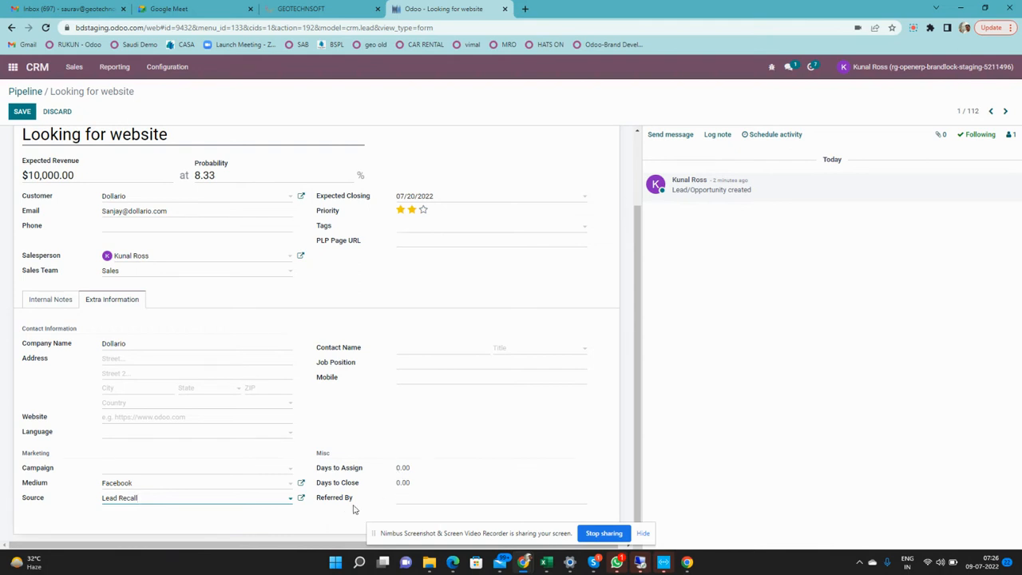
{"action": "left_click", "coordinate": [404, 495]}
{"action": "type", "text": "Ra"}
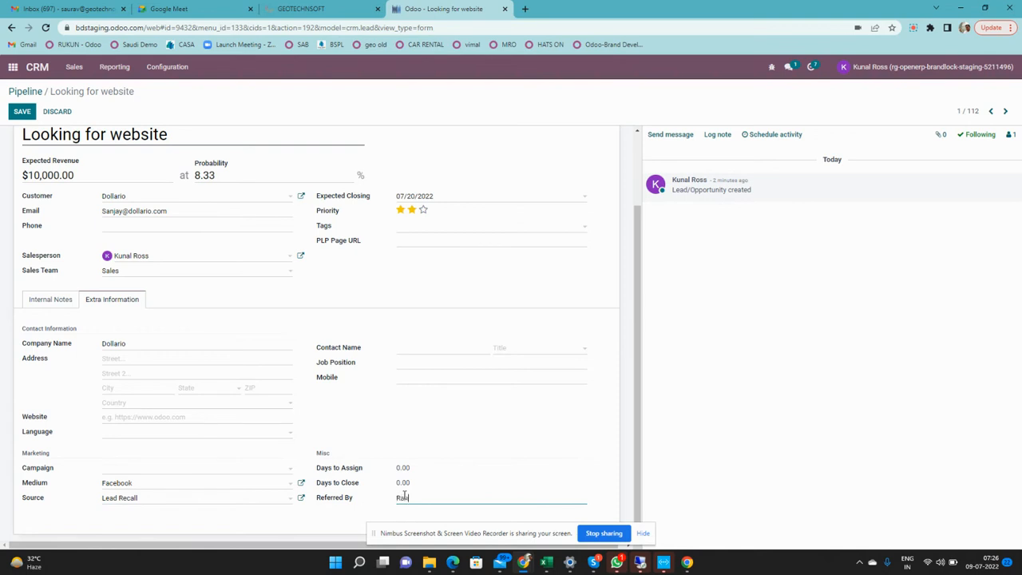
{"action": "type", "text": "ju - Bluechip"}
{"action": "key", "text": "Home"}
{"action": "type", "text": "p"}
{"action": "key", "text": "BackSpace"}
{"action": "key", "text": "BackSpace"}
{"action": "scroll", "coordinate": [358, 428], "scroll_direction": "up", "scroll_amount": 3}
{"action": "scroll", "coordinate": [342, 416], "scroll_direction": "down", "scroll_amount": 2}
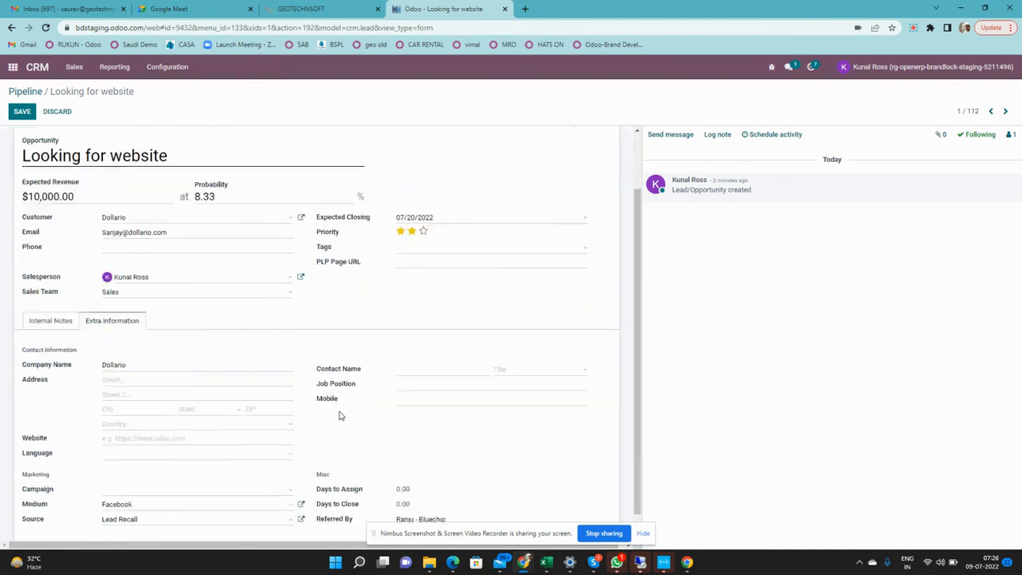
Step: Open the Dollario customer record from the opportunity and start a new entry of type Contact
{"action": "left_click", "coordinate": [409, 347]}
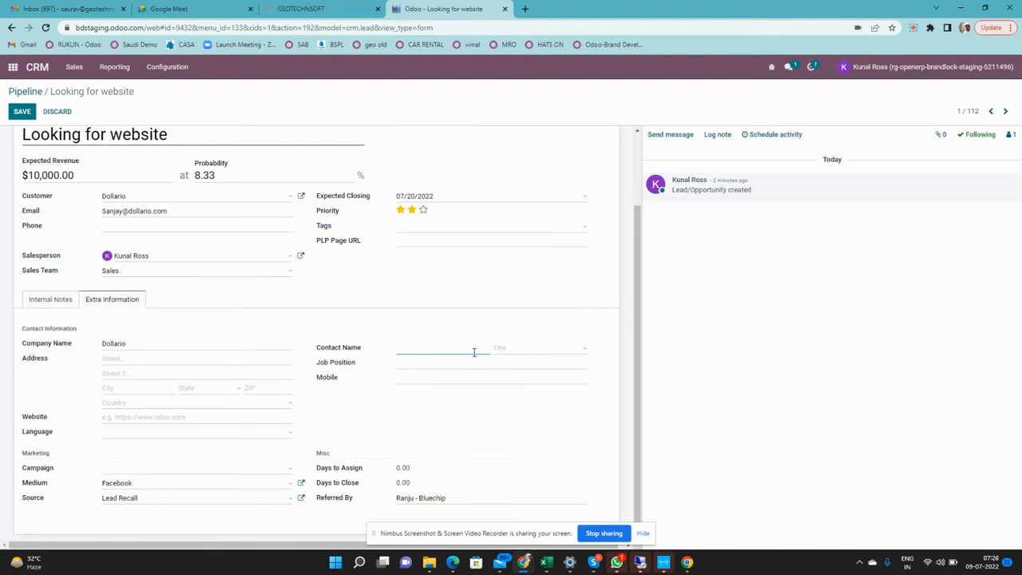
{"action": "scroll", "coordinate": [482, 366], "scroll_direction": "up", "scroll_amount": 2}
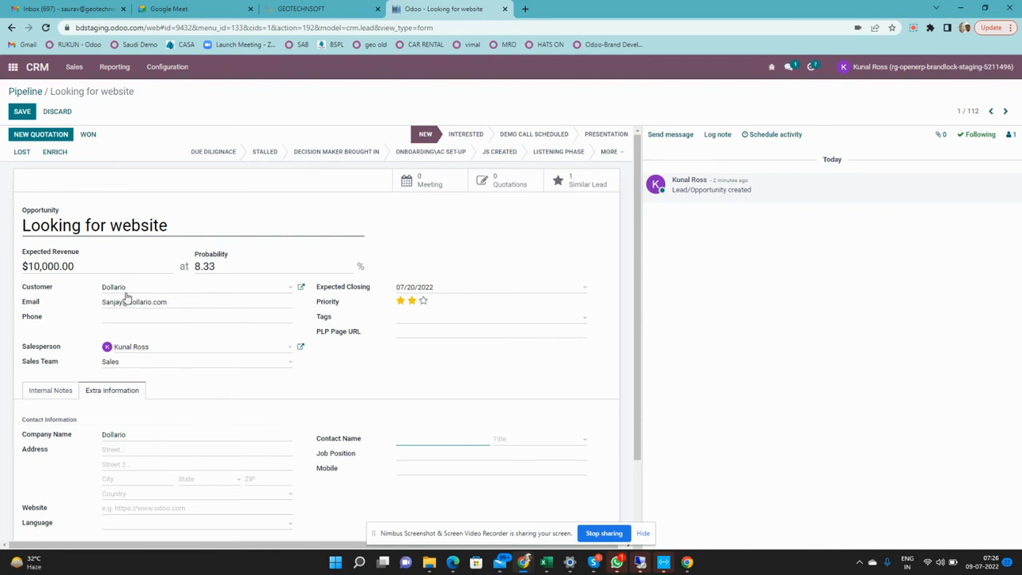
{"action": "left_click", "coordinate": [299, 291]}
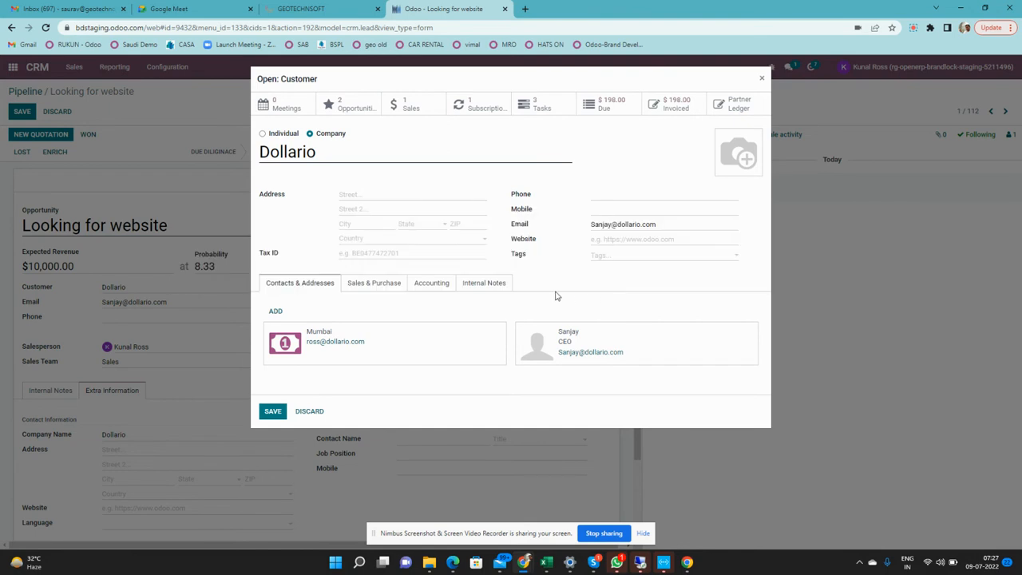
{"action": "left_click", "coordinate": [275, 311]}
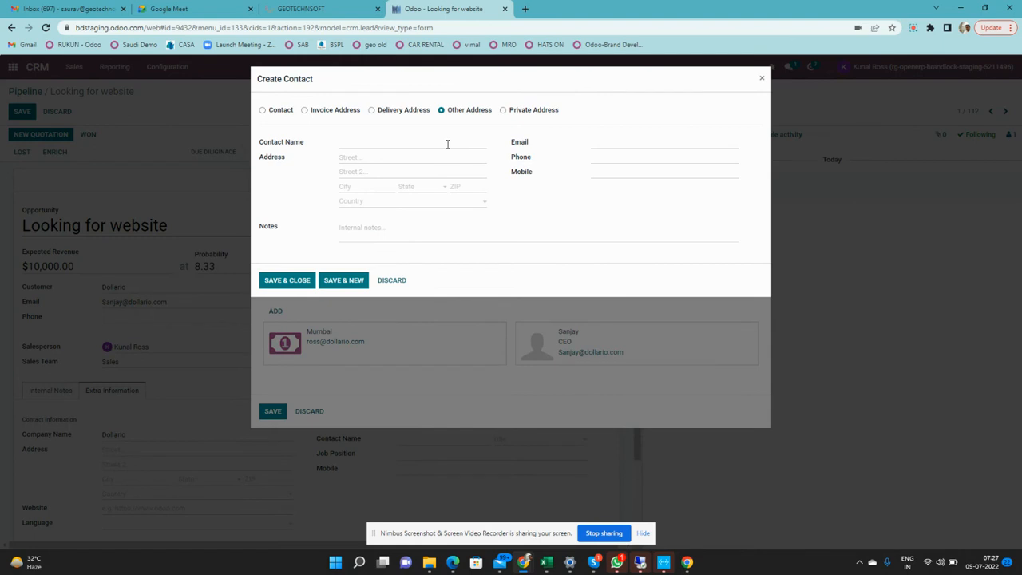
{"action": "left_click", "coordinate": [279, 111]}
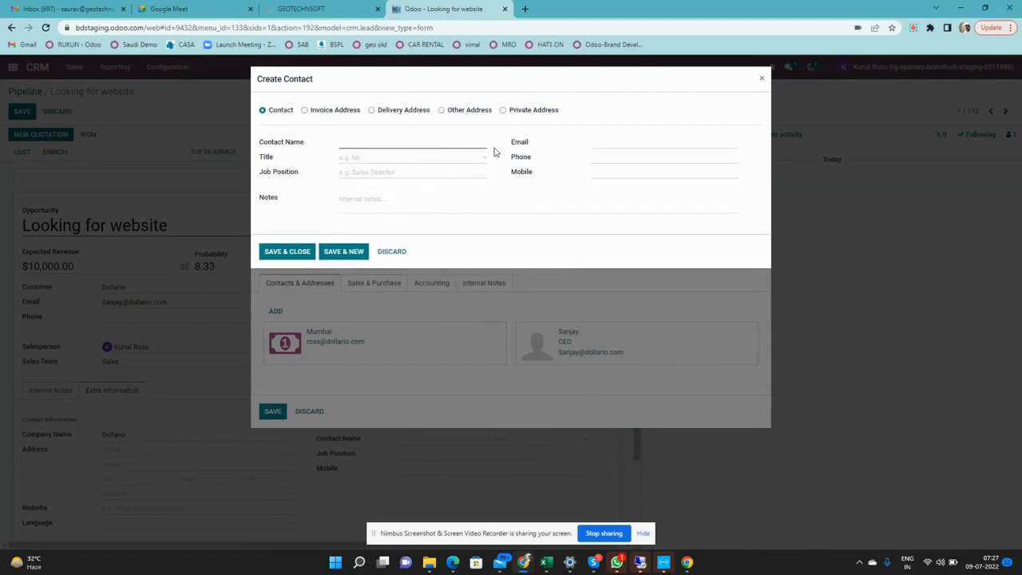
Step: Fill in the contact's name and e-mail, set the job position to Admin Officer, and save the new contact
{"action": "left_click", "coordinate": [436, 144]}
{"action": "type", "text": "Rahul"}
{"action": "left_click", "coordinate": [614, 141]}
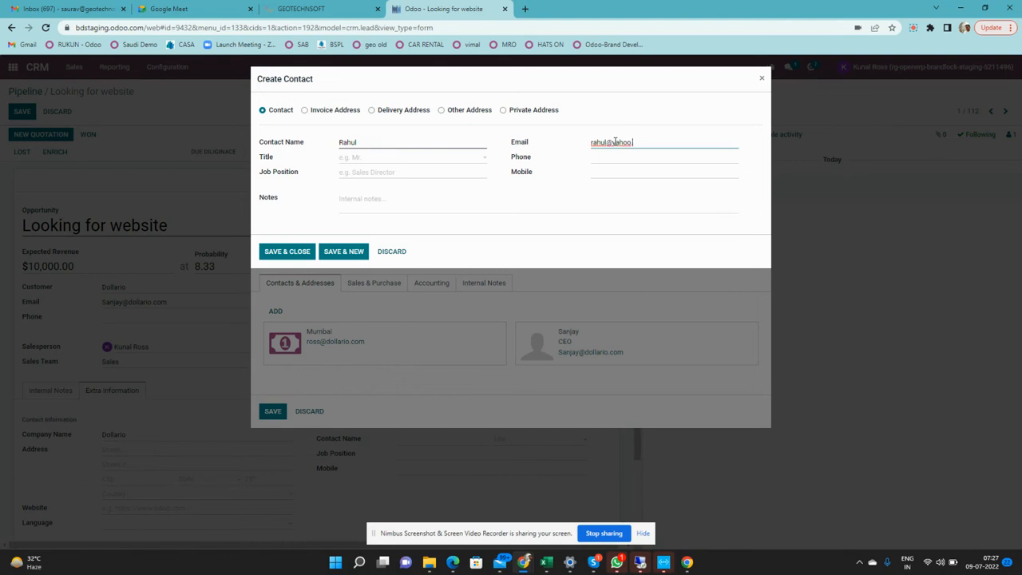
{"action": "type", "text": "om"}
{"action": "left_click", "coordinate": [384, 179]}
{"action": "type", "text": "A"}
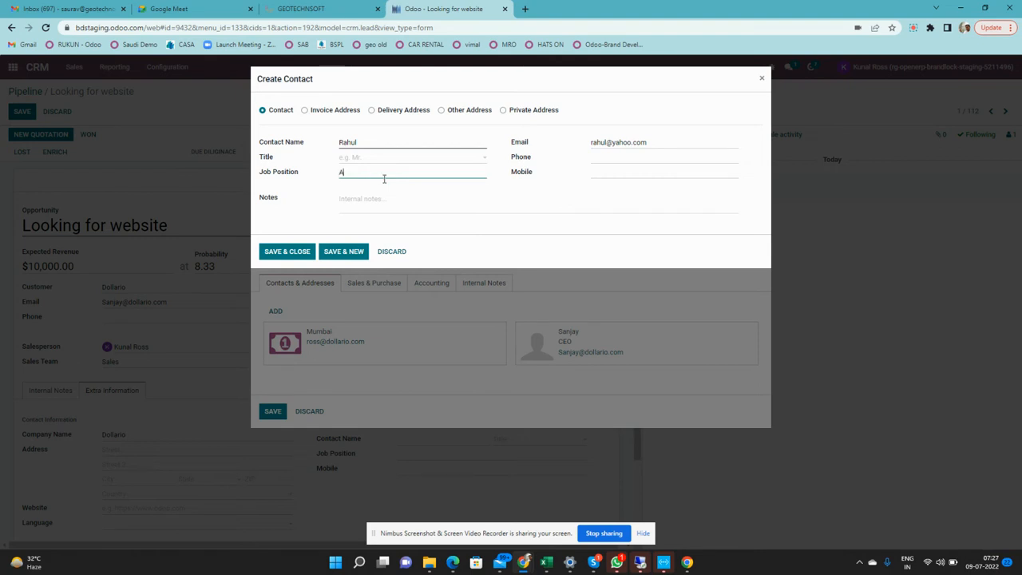
{"action": "type", "text": "dmin Officer"}
{"action": "left_click", "coordinate": [289, 254]}
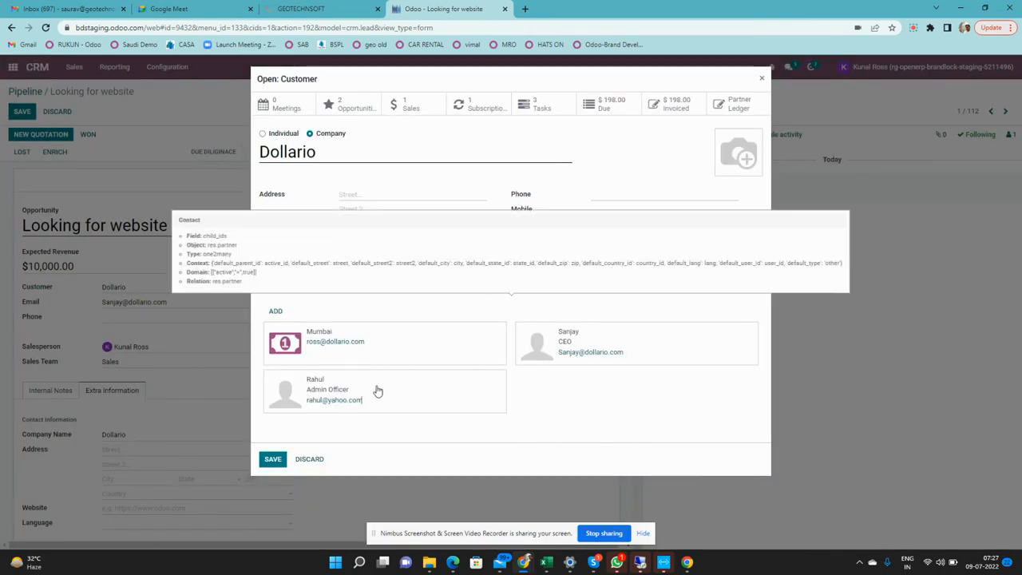
Step: Save the Dollario customer record and set the opportunity's customer to Dollario's new Admin Officer contact
{"action": "left_click", "coordinate": [278, 465]}
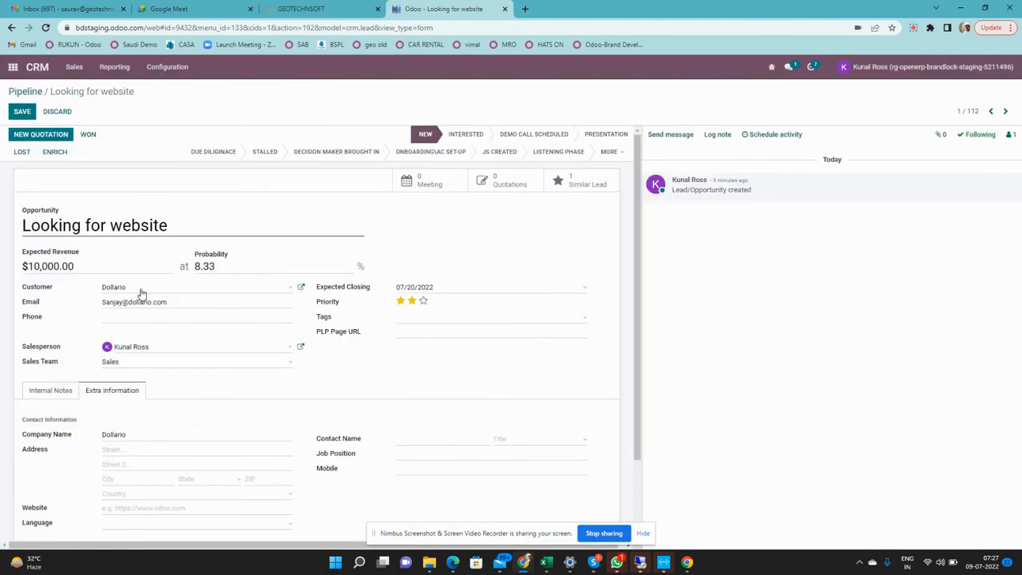
{"action": "left_click", "coordinate": [141, 293]}
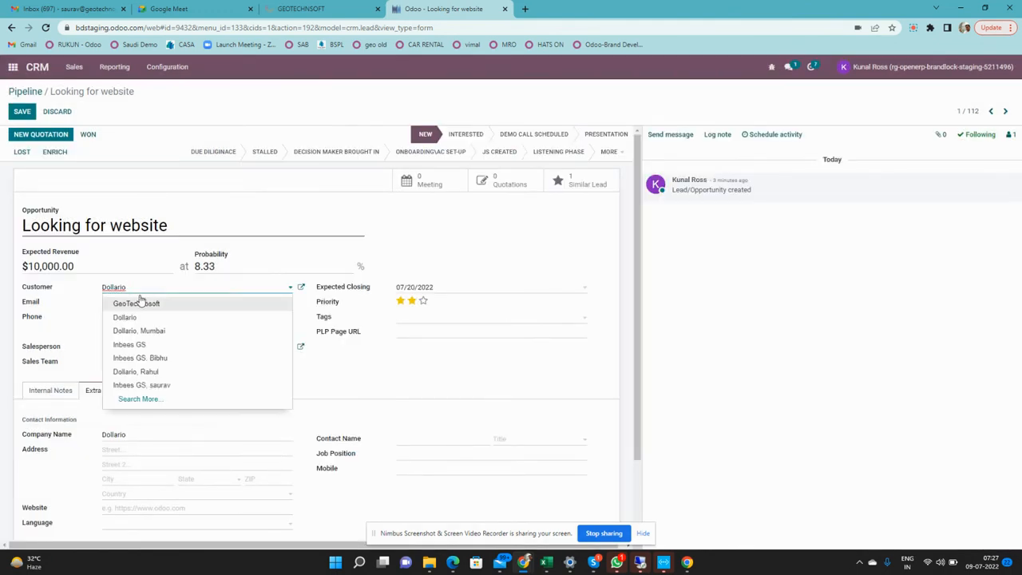
{"action": "left_click", "coordinate": [147, 372]}
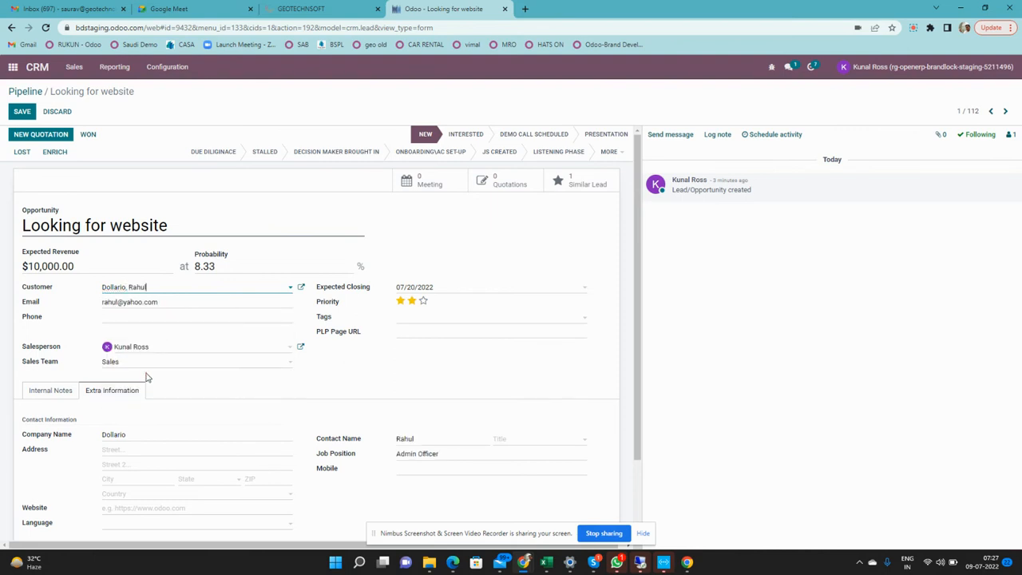
{"action": "scroll", "coordinate": [248, 376], "scroll_direction": "down", "scroll_amount": 1}
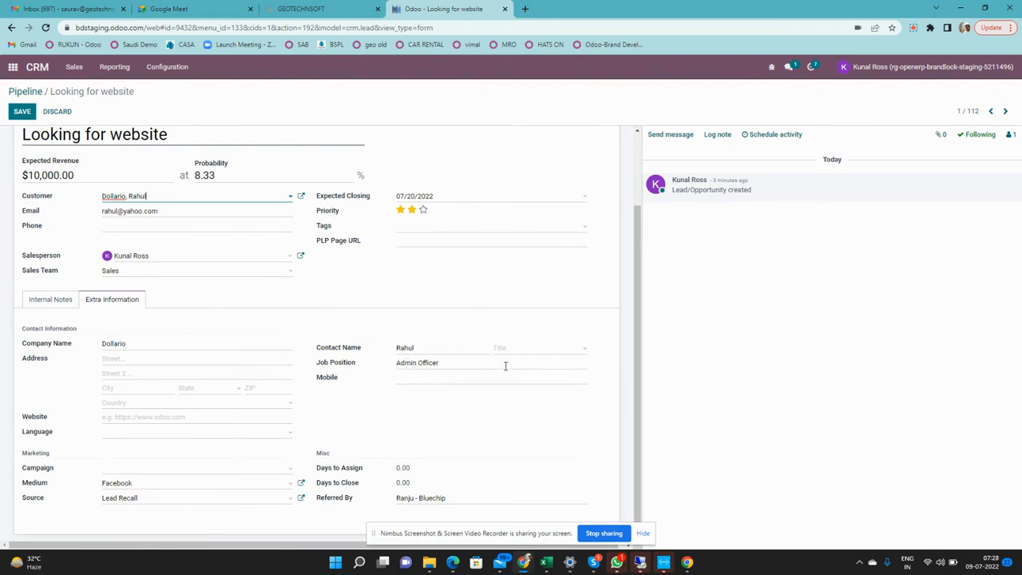
{"action": "scroll", "coordinate": [435, 395], "scroll_direction": "up", "scroll_amount": 2}
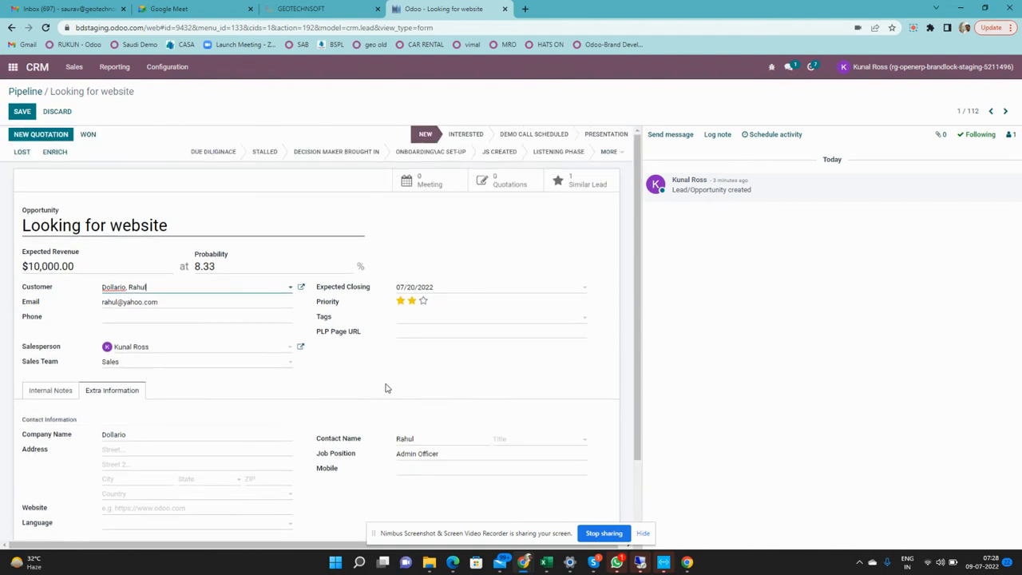
Step: Inspect the selected contact's record and its linked company, and close the record without saving
{"action": "left_click", "coordinate": [303, 288]}
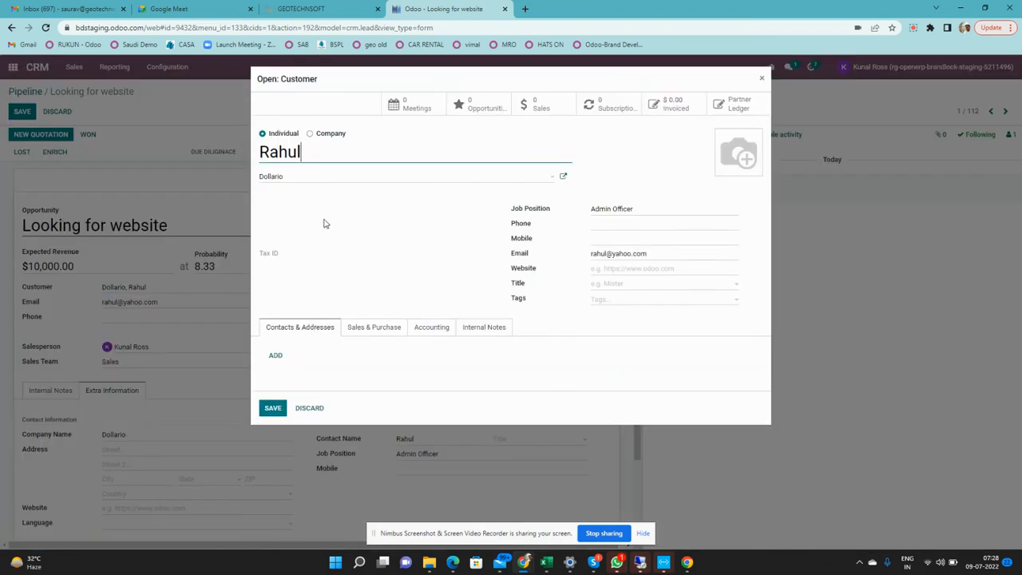
{"action": "left_click", "coordinate": [277, 179]}
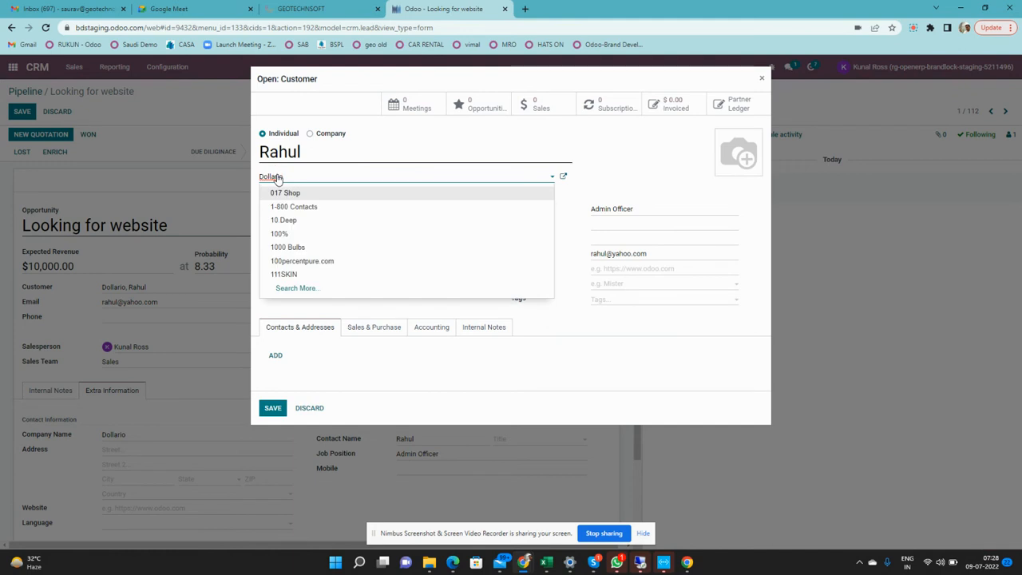
{"action": "left_click", "coordinate": [411, 141]}
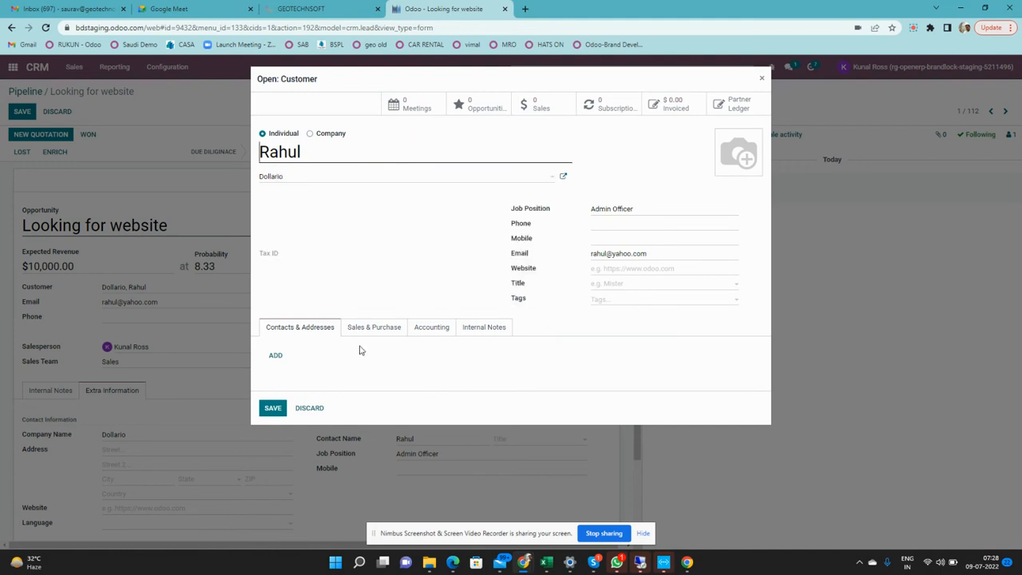
{"action": "left_click", "coordinate": [310, 408]}
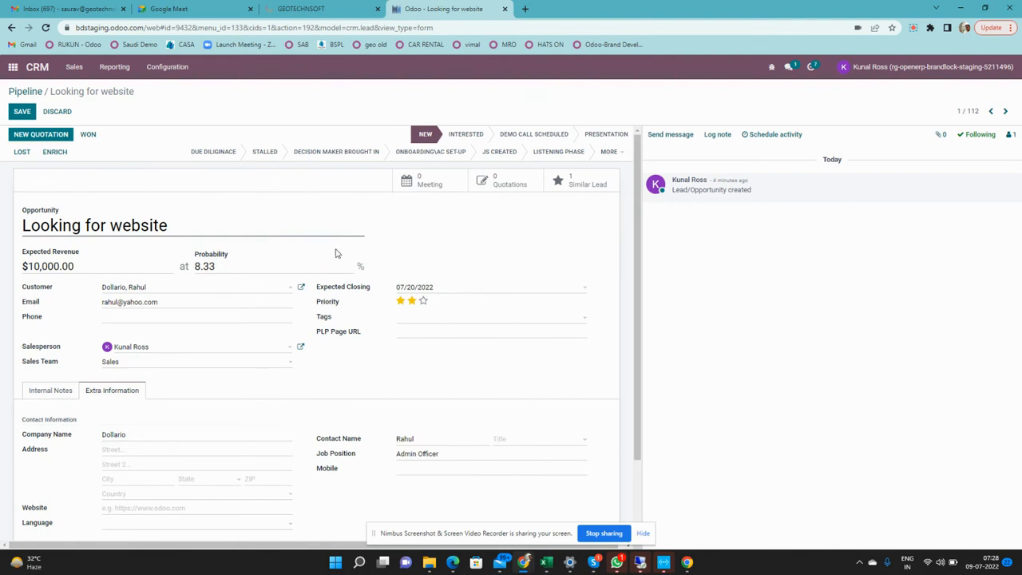
Step: Set the opportunity's stage to Interested and save the opportunity
{"action": "scroll", "coordinate": [353, 284], "scroll_direction": "down", "scroll_amount": 1}
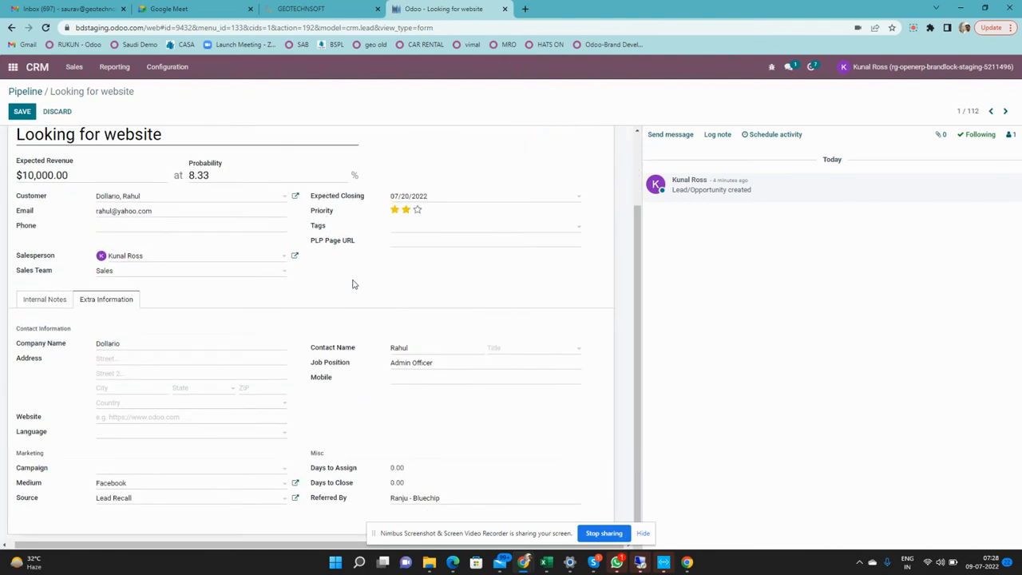
{"action": "scroll", "coordinate": [353, 283], "scroll_direction": "up", "scroll_amount": 1}
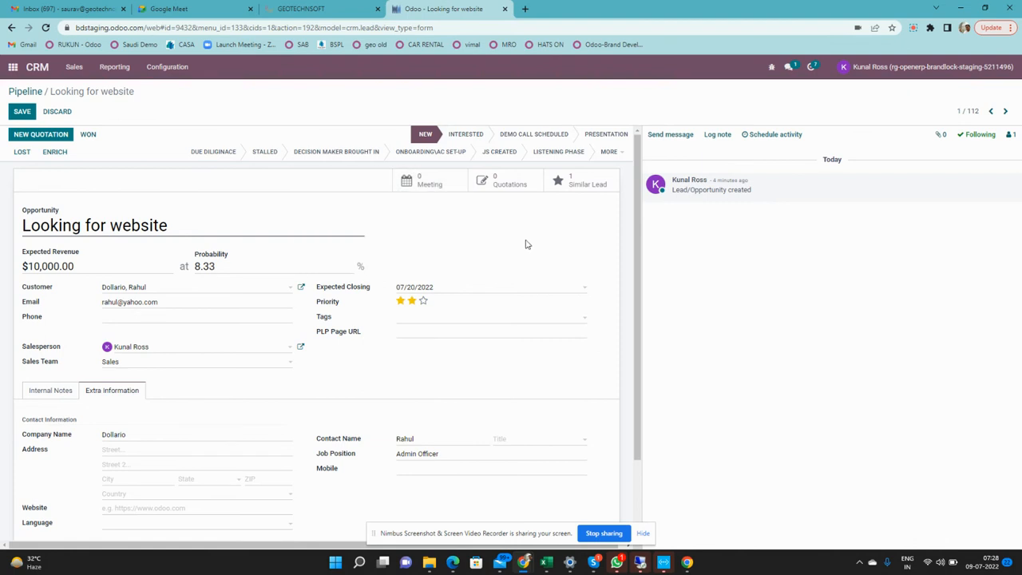
{"action": "left_click", "coordinate": [466, 134]}
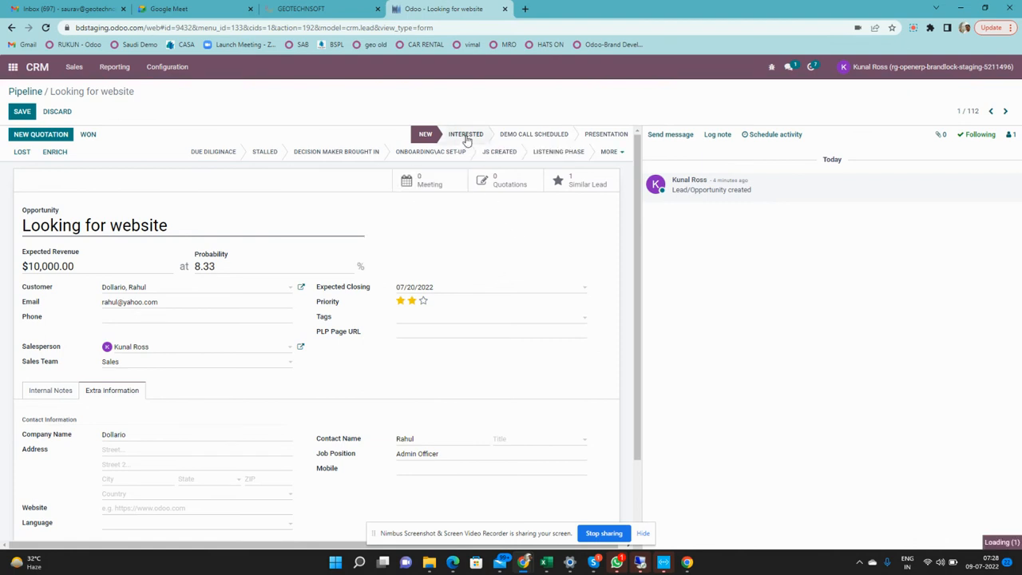
{"action": "left_click", "coordinate": [22, 112]}
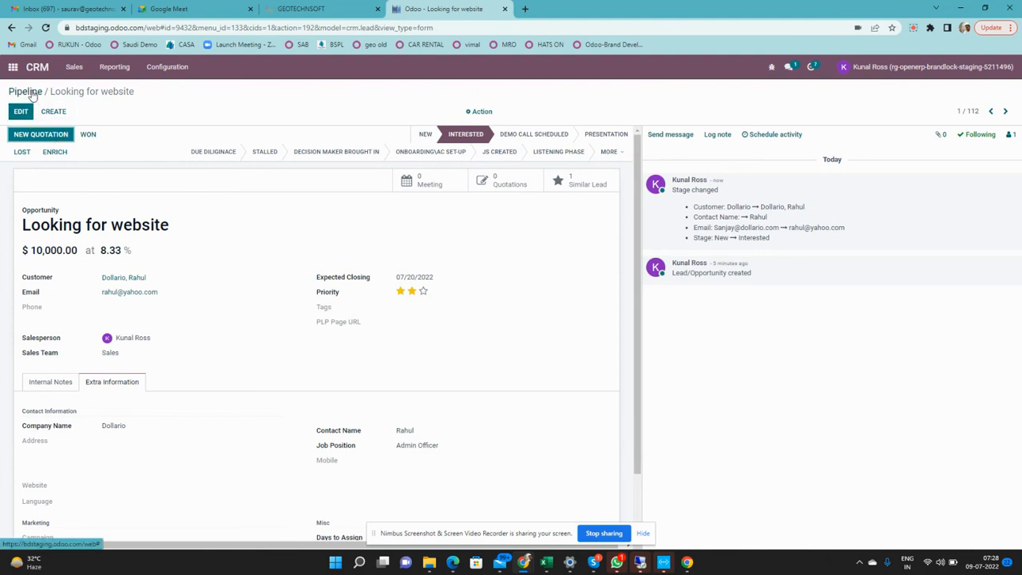
Step: In the pipeline, move the "[Update] Google Duo will be upgraded to Google Meet" lead to Interested and "Looking for website" to Demo Call Scheduled
{"action": "left_click", "coordinate": [31, 94]}
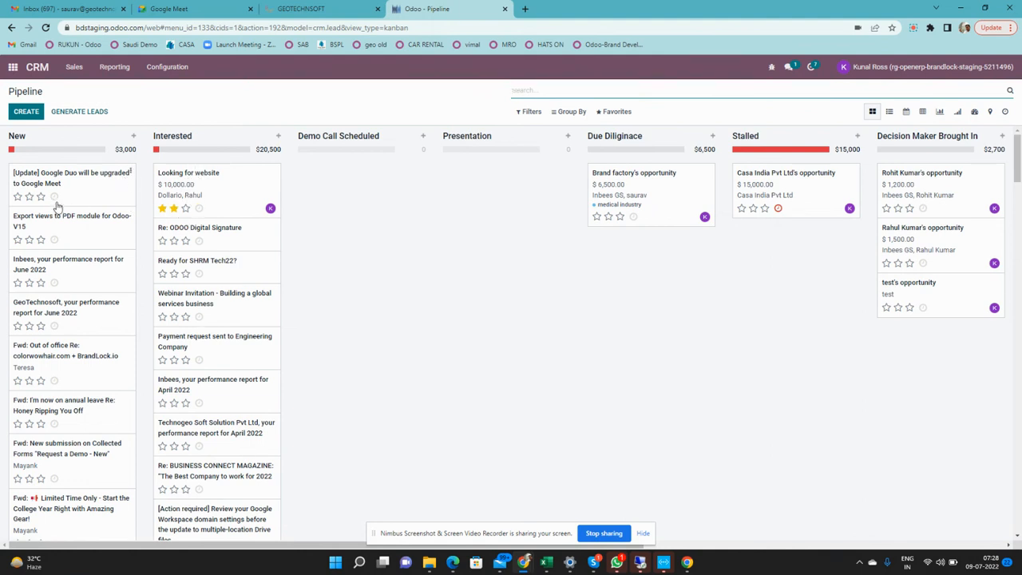
{"action": "left_click_drag", "start_coordinate": [83, 189], "coordinate": [192, 232]}
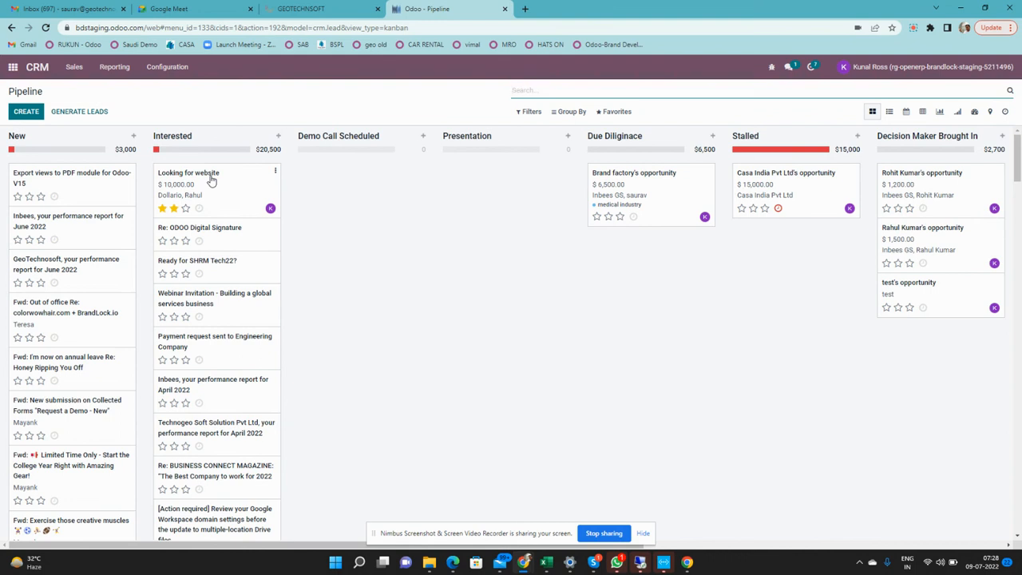
{"action": "left_click_drag", "start_coordinate": [211, 181], "coordinate": [341, 175]}
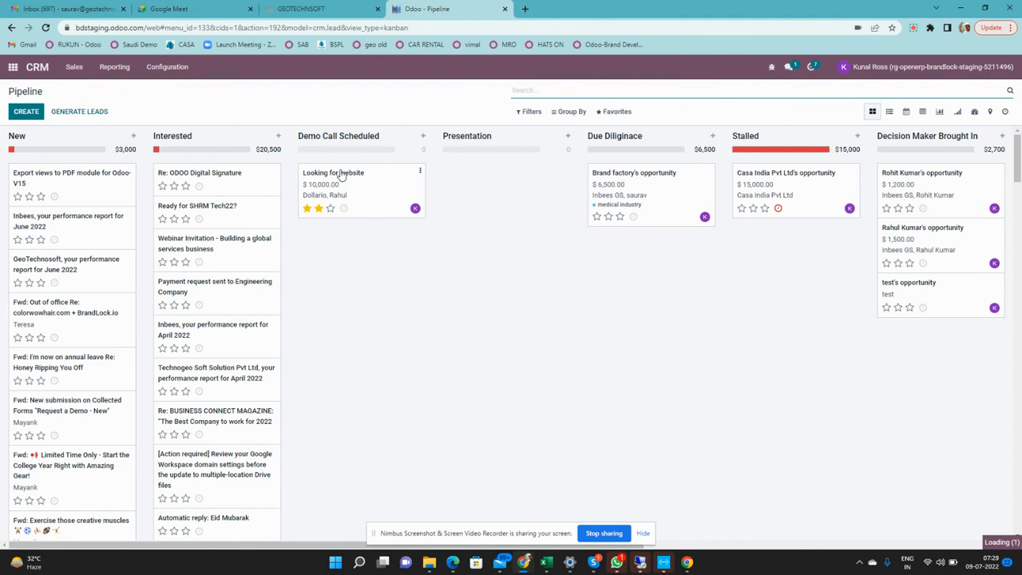
Step: Open the "Looking for website" opportunity, view its meetings calendar, and return to the opportunity
{"action": "left_click", "coordinate": [379, 192]}
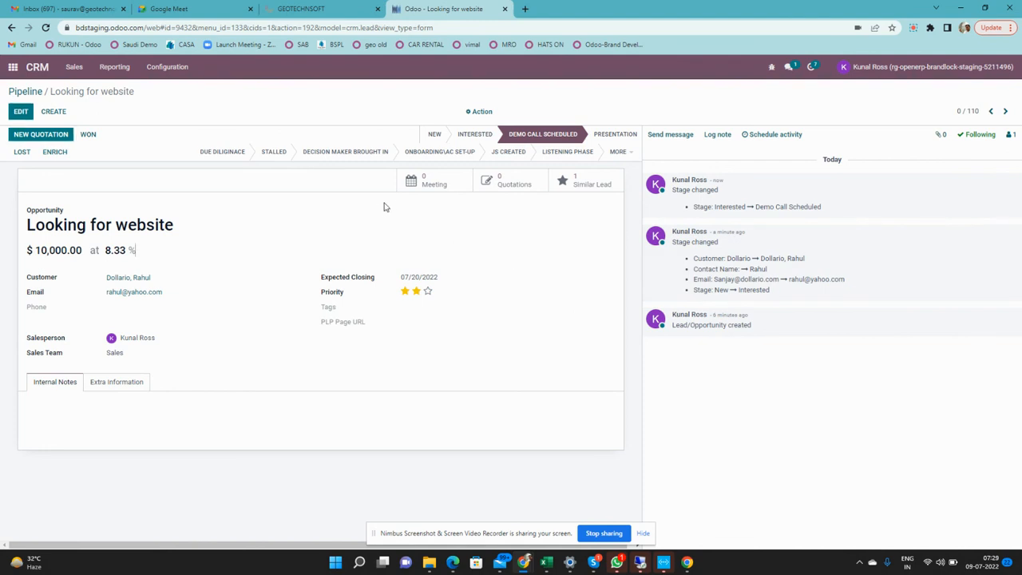
{"action": "left_click", "coordinate": [442, 186]}
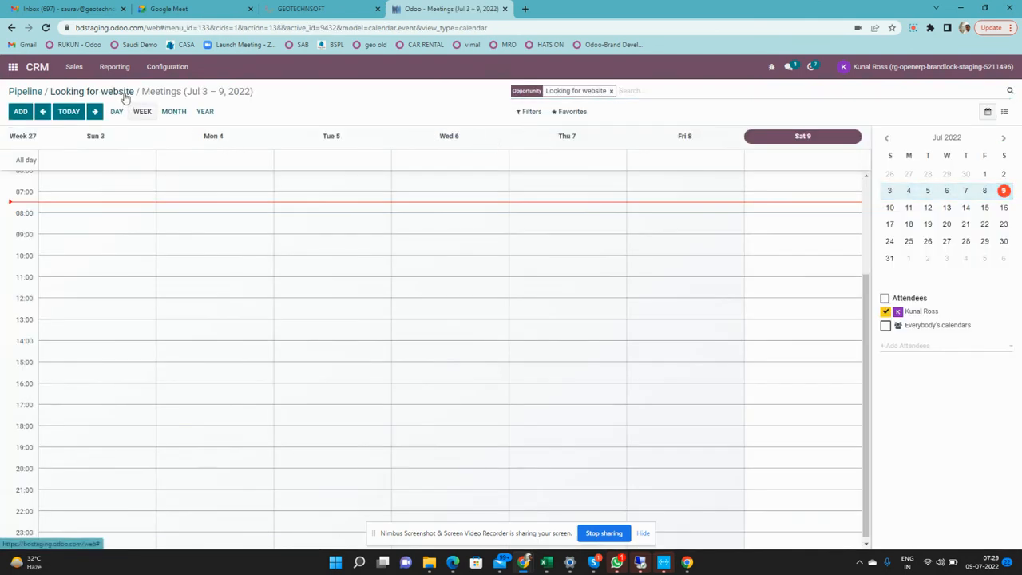
{"action": "left_click", "coordinate": [125, 93]}
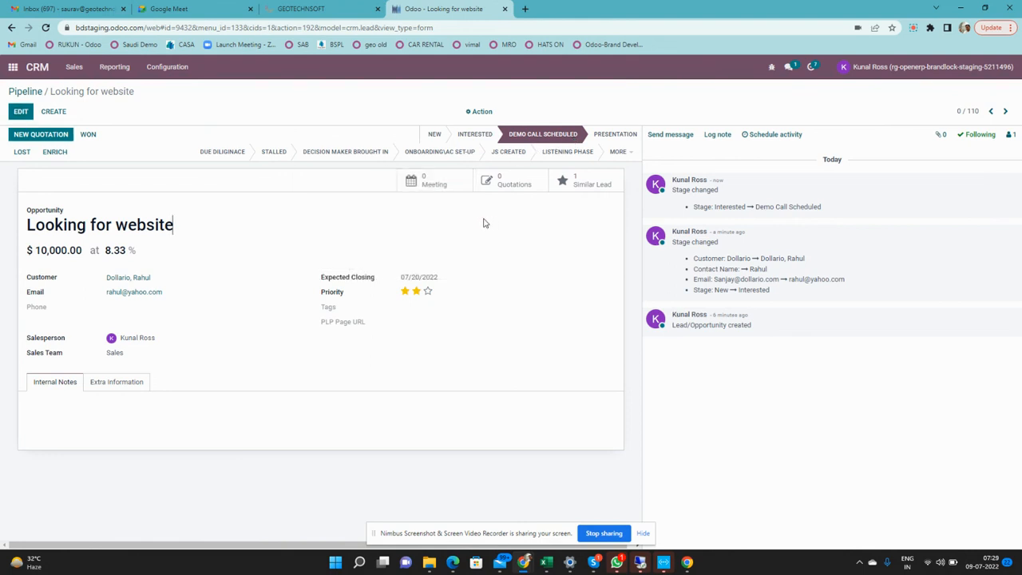
{"action": "left_click", "coordinate": [430, 188]}
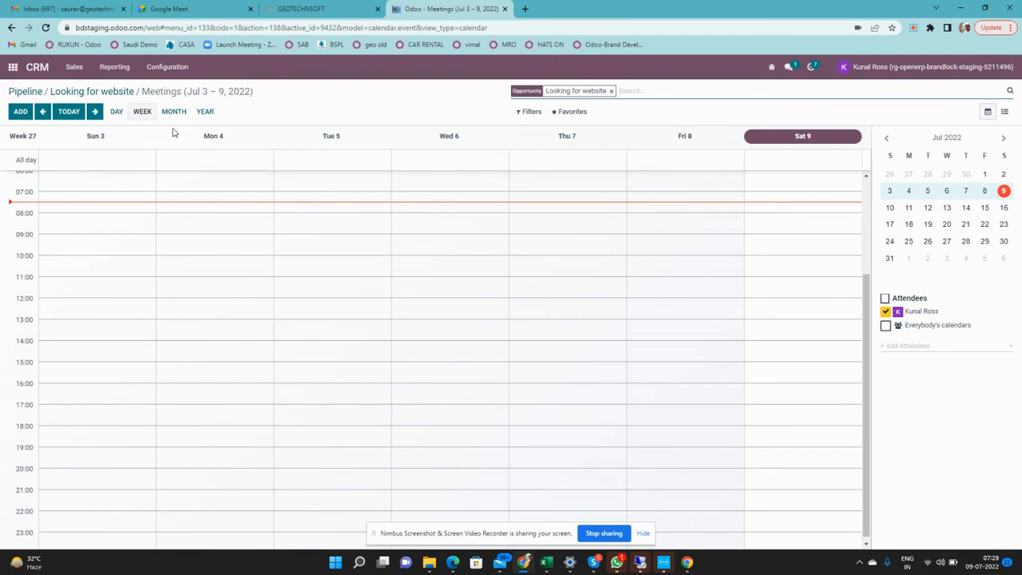
{"action": "left_click", "coordinate": [113, 93]}
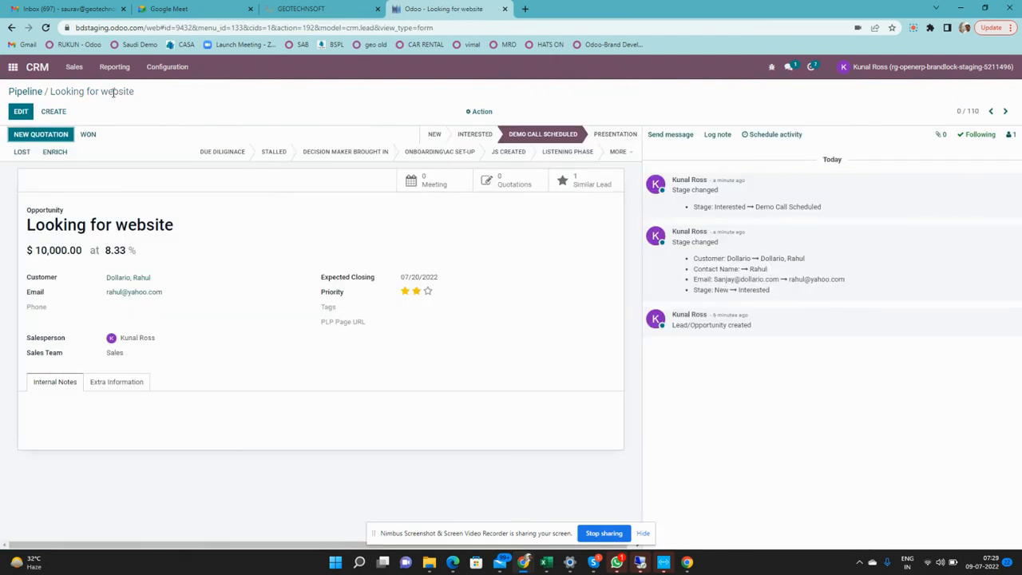